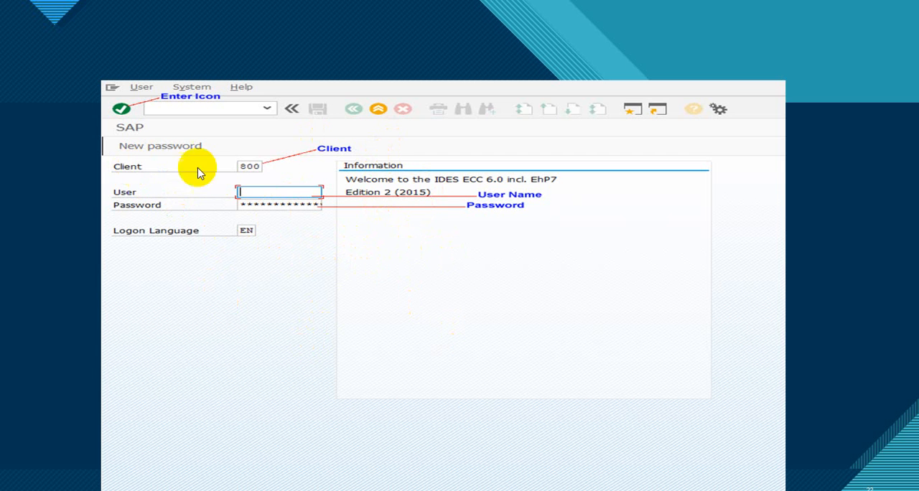
left_click(250, 233)
left_click(247, 227)
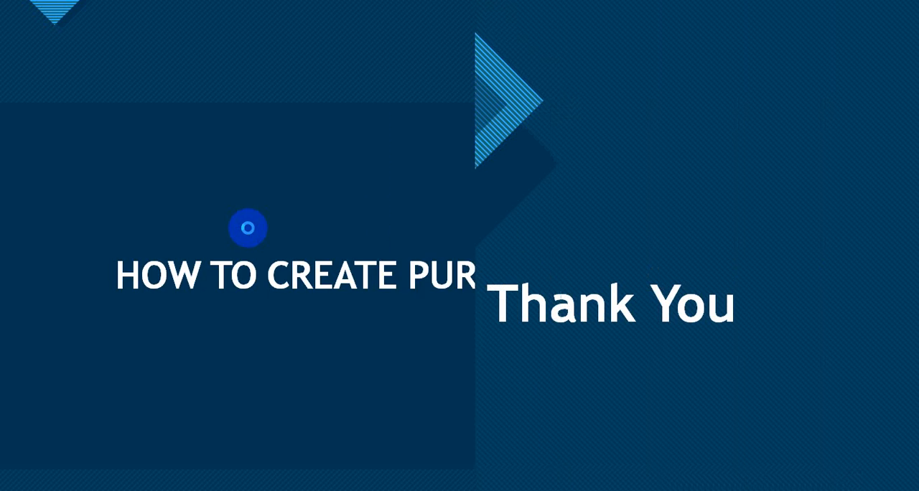
key("Left")
key("Left")
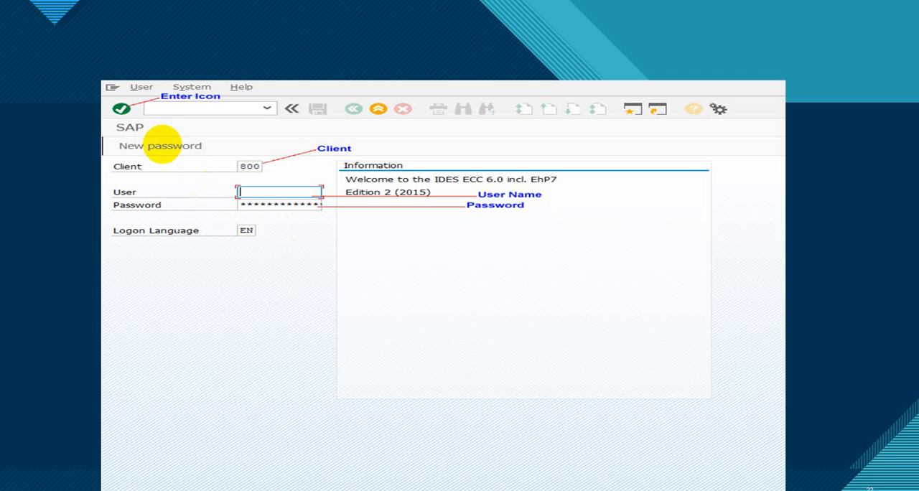
left_click(120, 109)
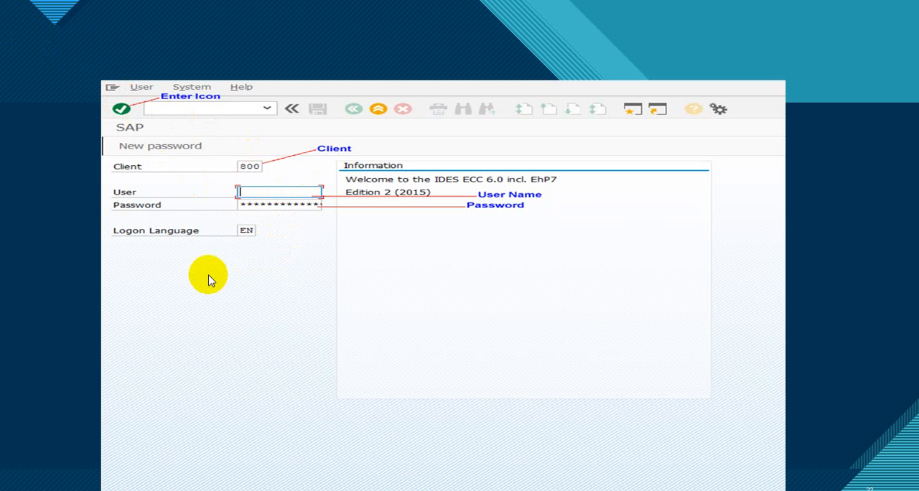
- Switch from the slide show to the open SAP window with the Create Purchase Requisition transaction
right_click(48, 490)
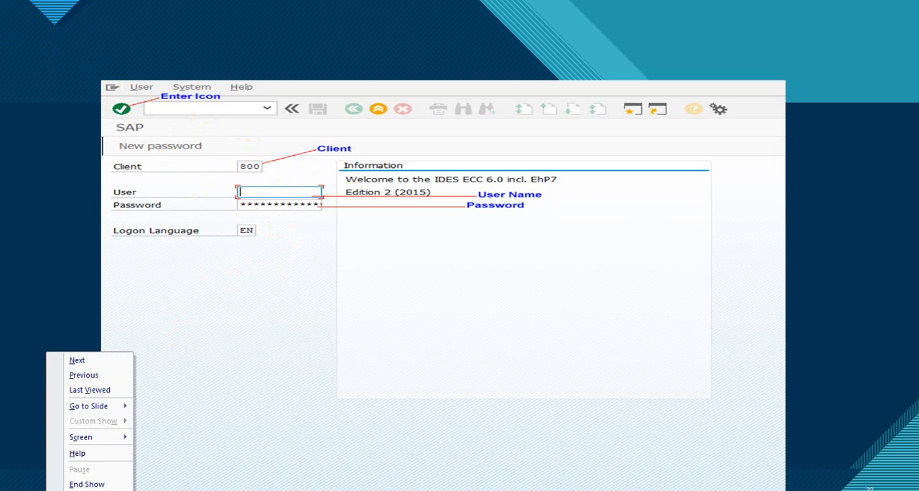
mouse_move(111, 445)
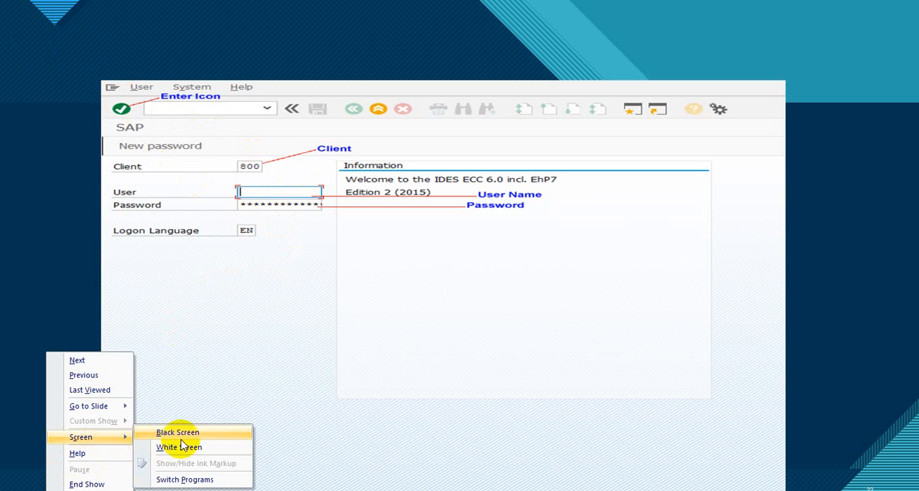
left_click(192, 479)
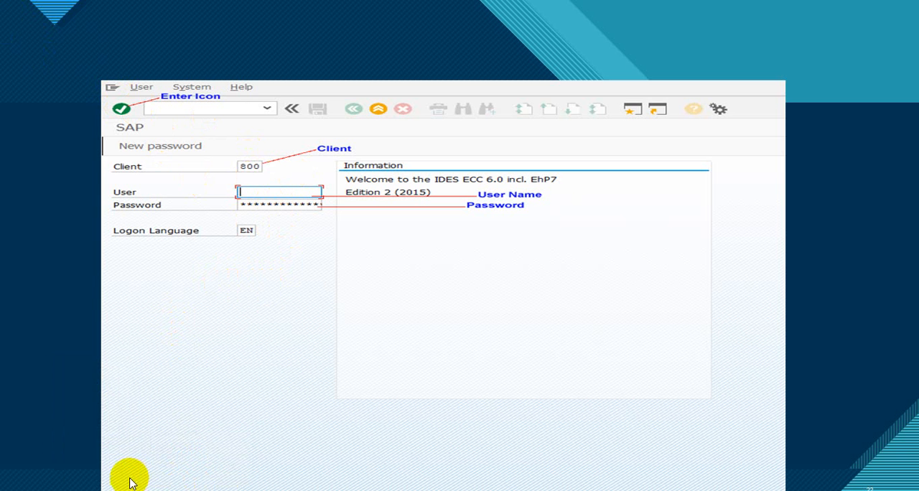
mouse_move(96, 490)
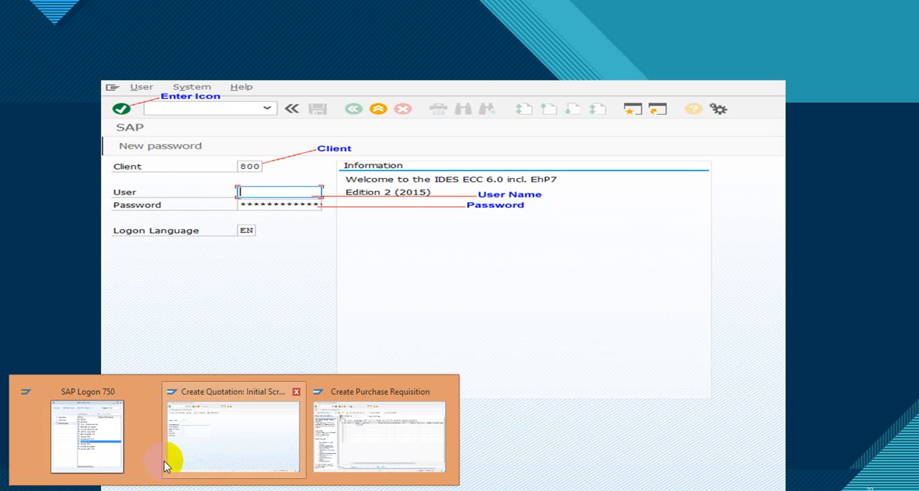
mouse_move(205, 441)
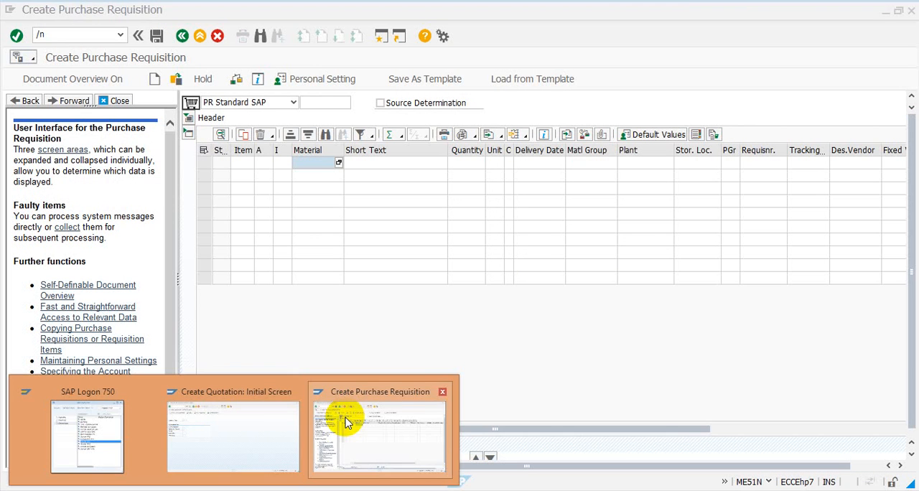
left_click(344, 421)
- Log off and close all open SAP sessions with the command /nex
left_click(75, 36)
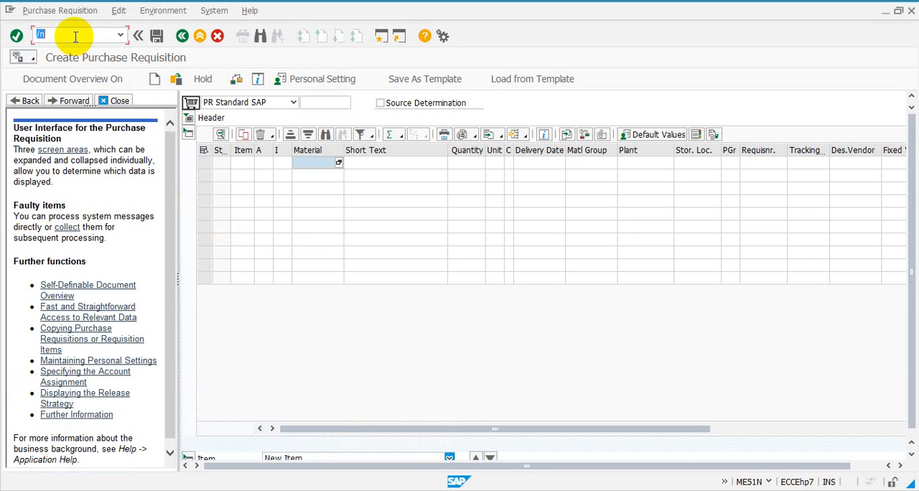
type("ex")
key("Return")
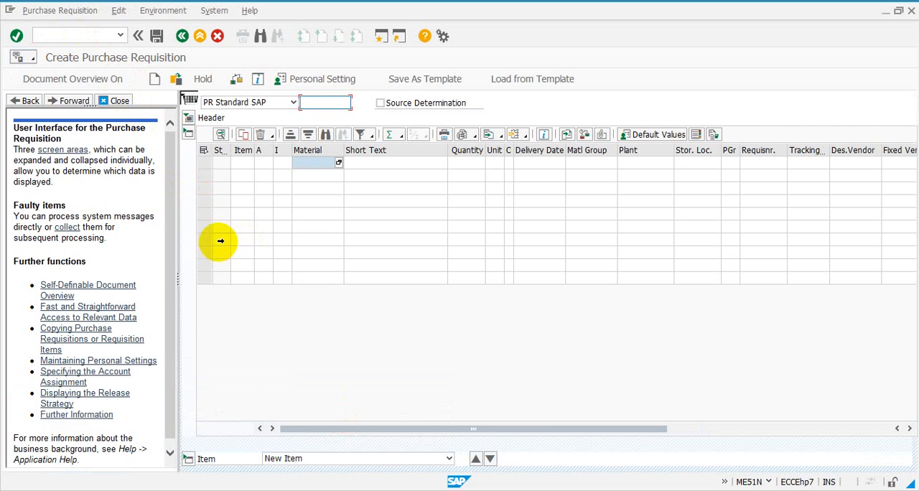
left_click(83, 36)
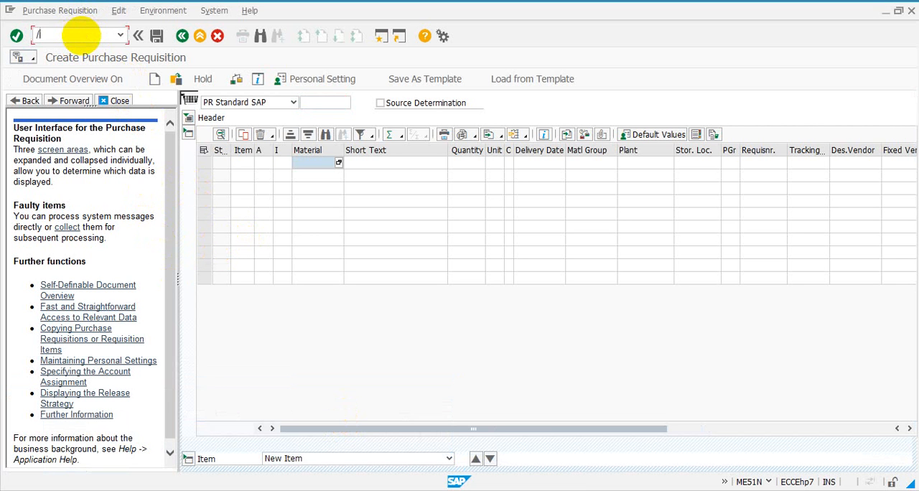
type("/nex")
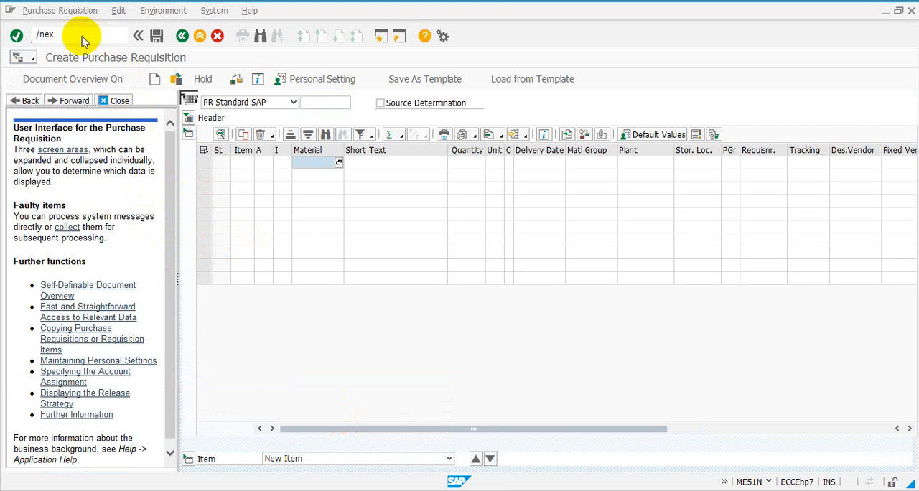
key("Return")
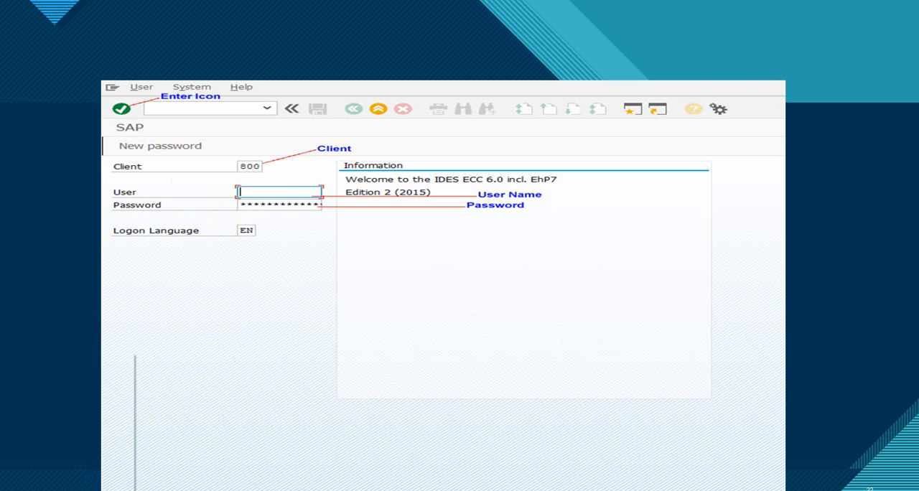
- Switch from the slide show to SAP Logon 750 and open the logon screen of the S5M - Commercial SAP connection
right_click(100, 449)
mouse_move(115, 438)
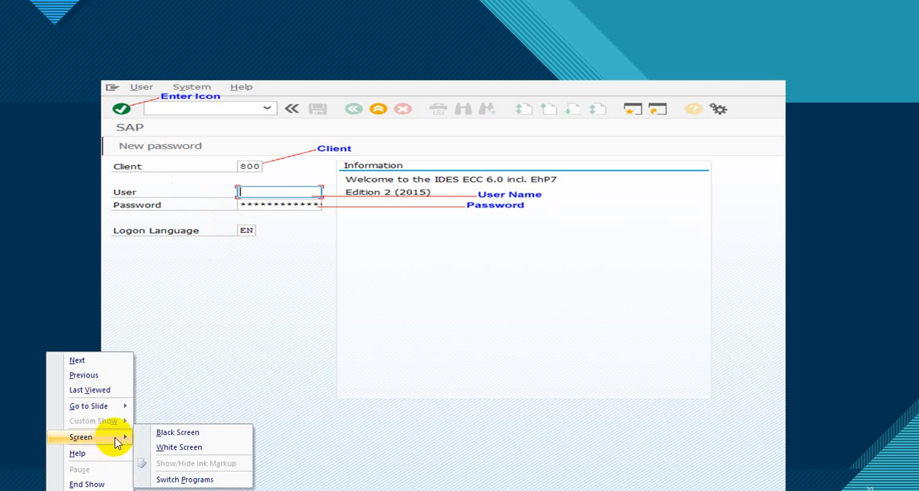
left_click(164, 479)
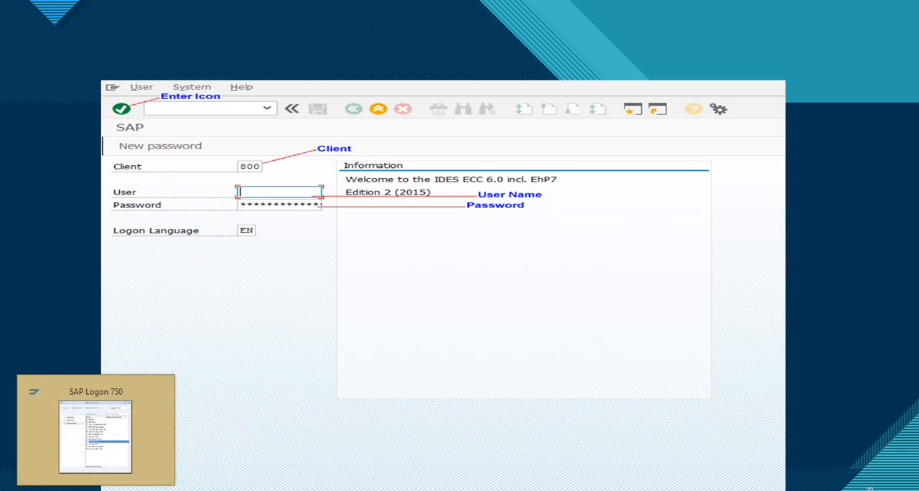
left_click(96, 490)
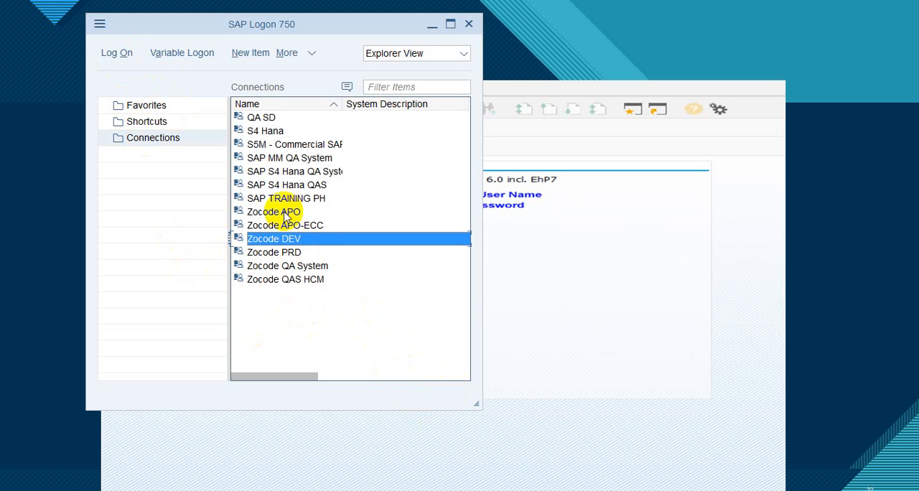
left_click(287, 147)
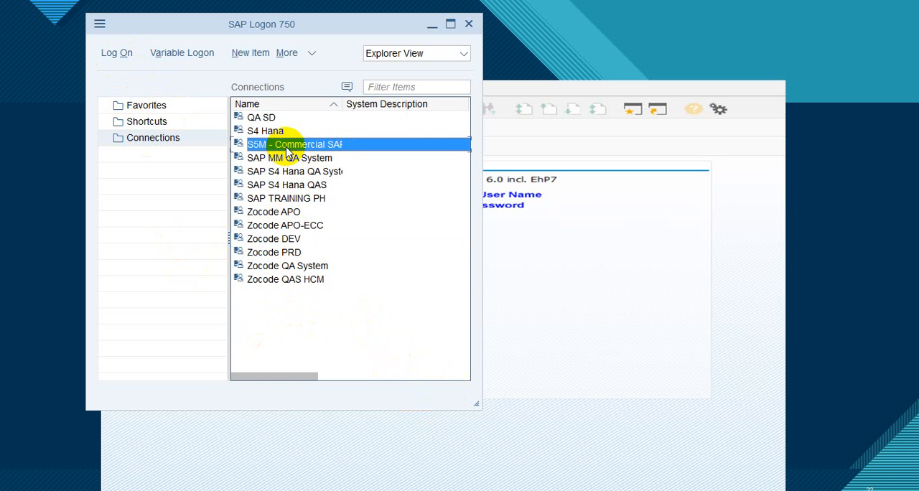
double_click(264, 144)
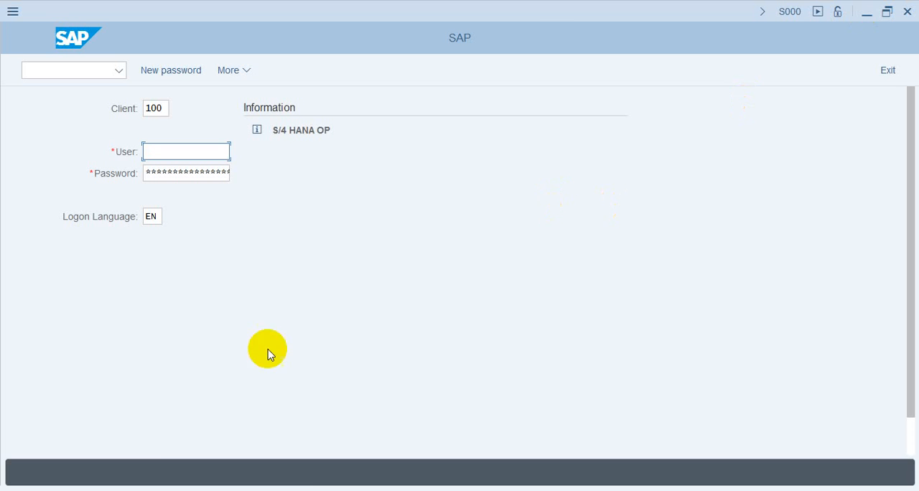
- Return to SAP Logon 750 and open the logon screen of the SAP MM QA System connection
mouse_move(112, 488)
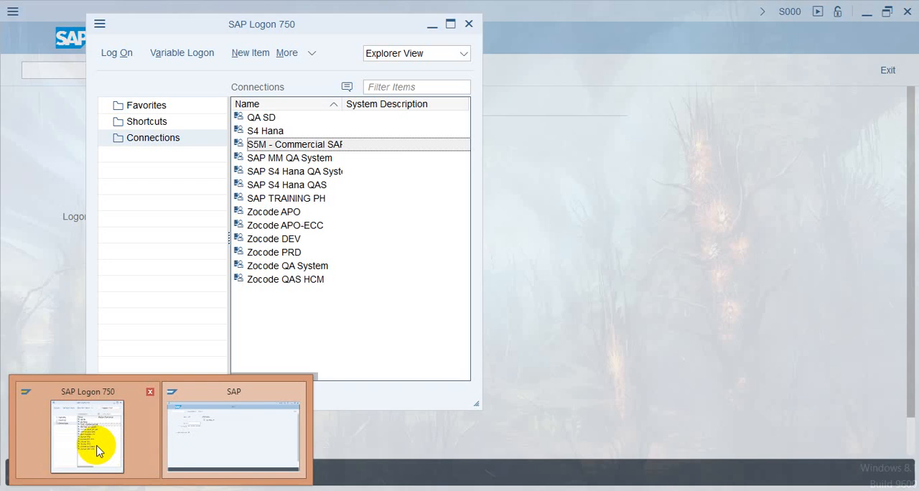
left_click(97, 443)
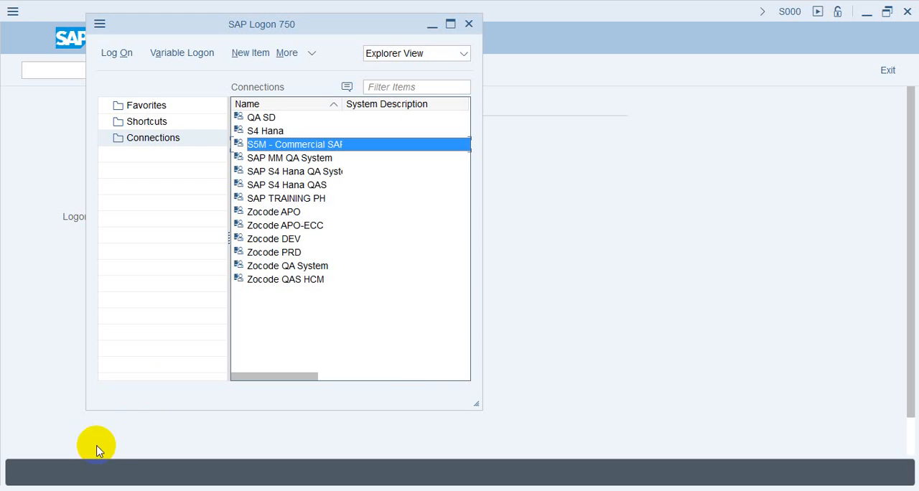
left_click(307, 160)
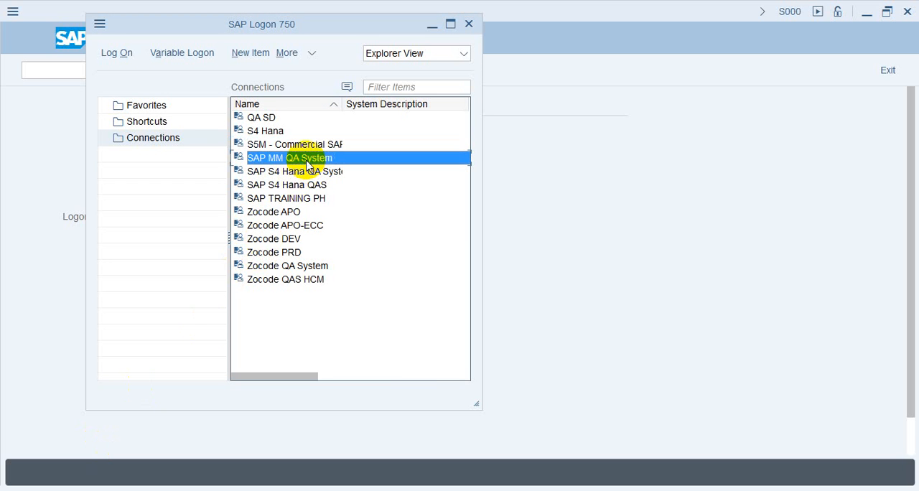
double_click(307, 161)
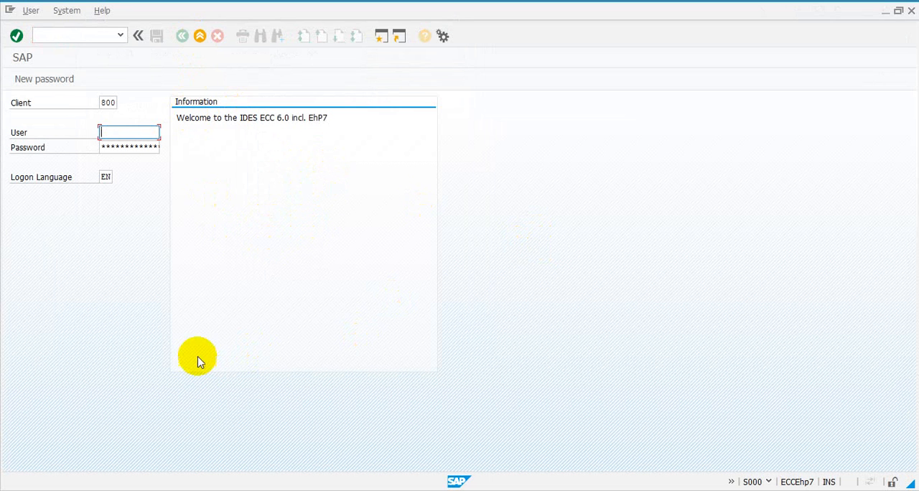
- Minimize the SAP MM QA System logon window and SAP Logon 750, and close the S/4 HANA logon window
left_click(885, 10)
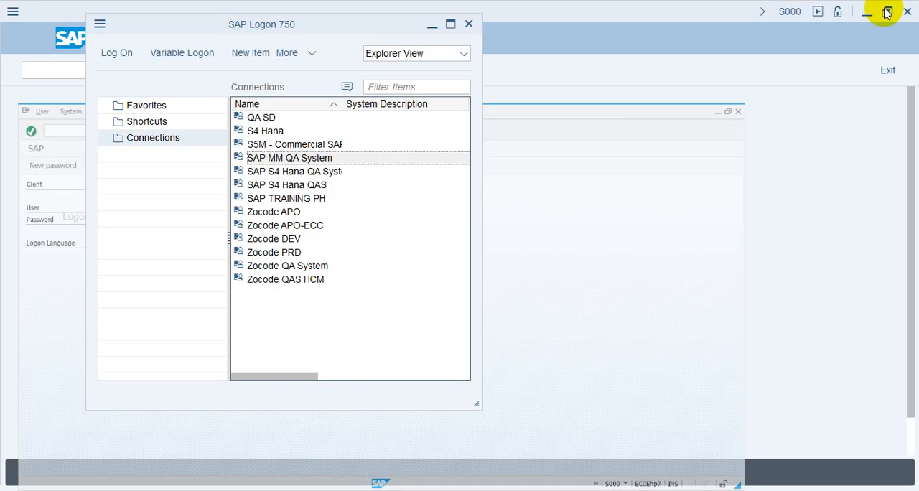
left_click(431, 25)
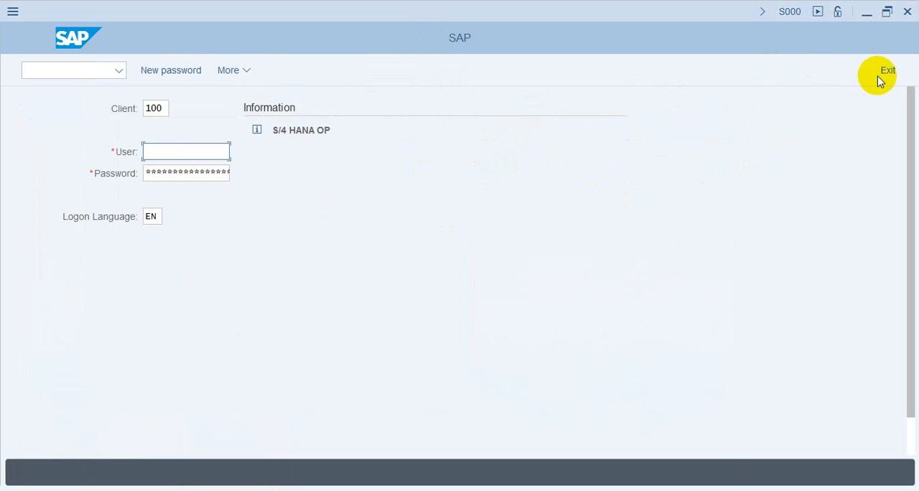
left_click(908, 12)
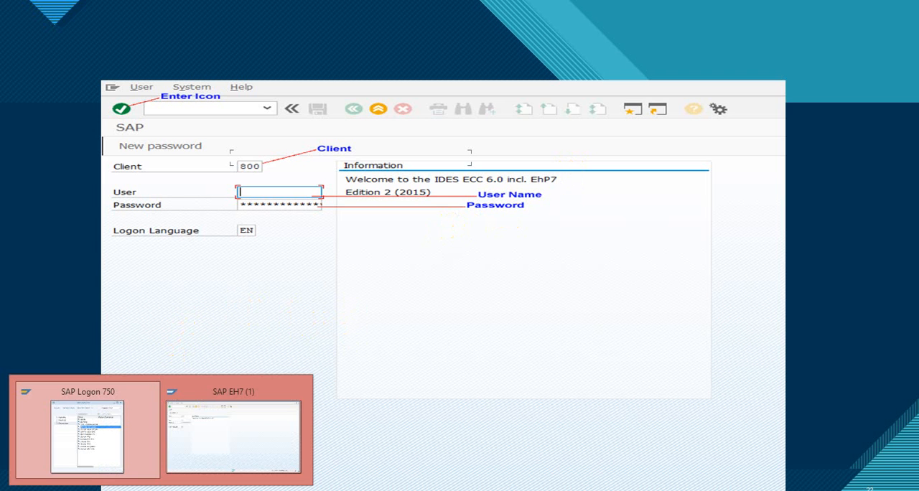
- Restore the client 800 logon window and log on with the first suggested user ID and the account password
left_click(191, 438)
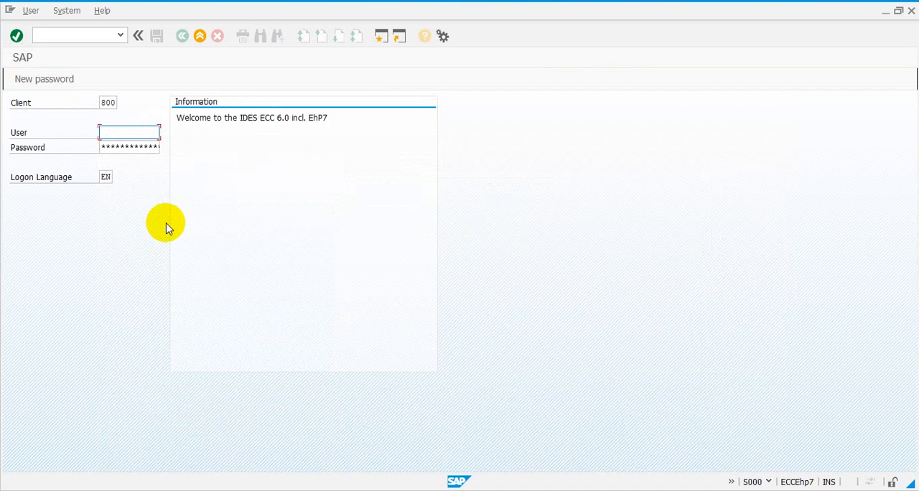
double_click(128, 134)
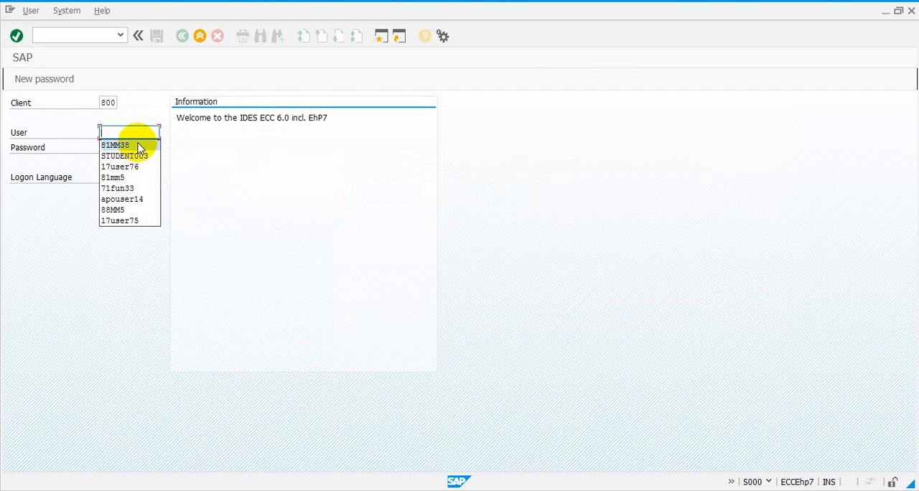
left_click(130, 142)
key("Tab")
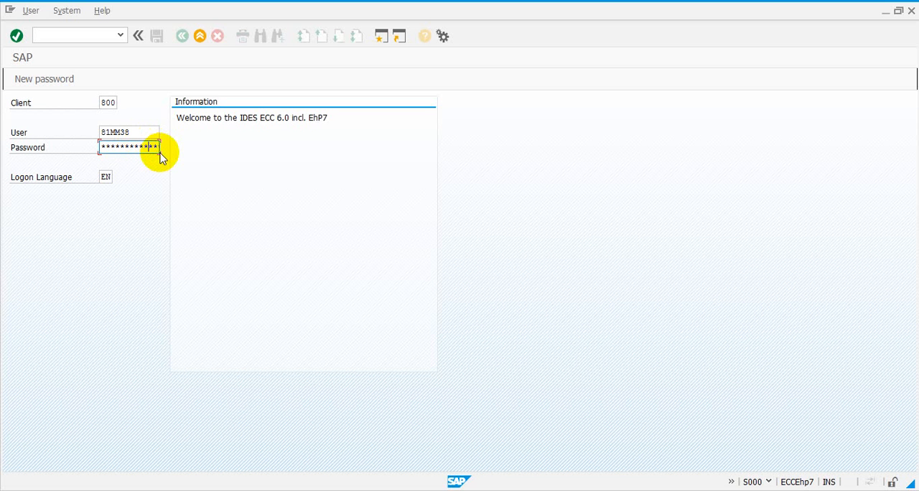
left_click(16, 41)
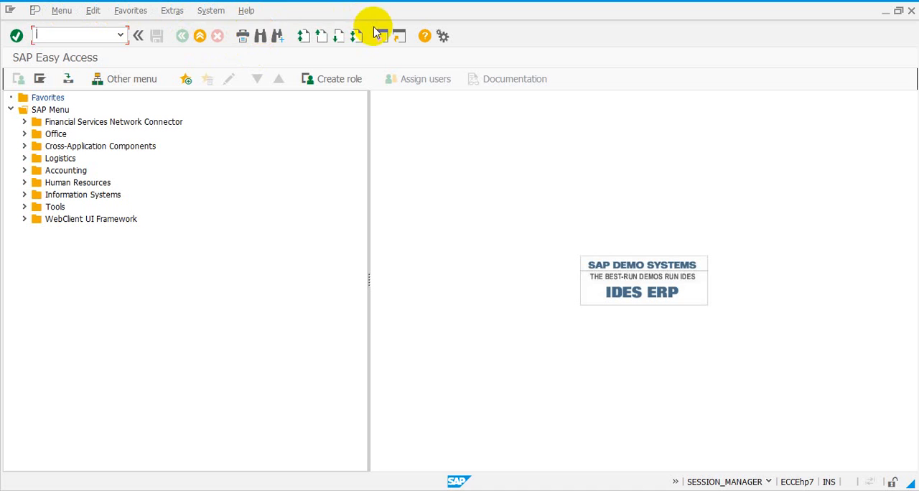
left_click(200, 37)
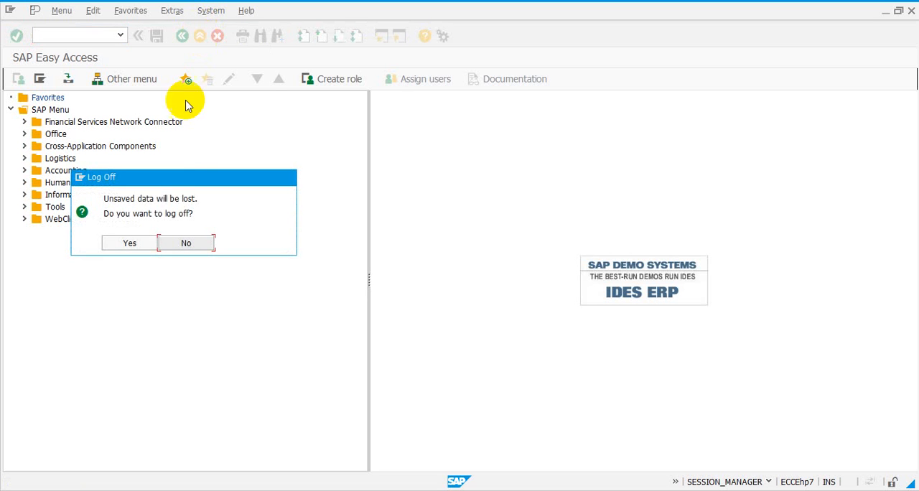
left_click(132, 244)
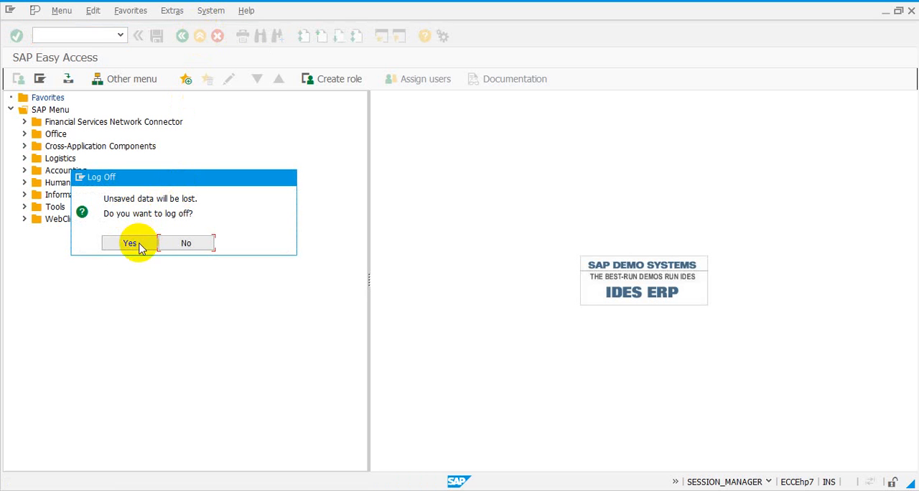
left_click(195, 245)
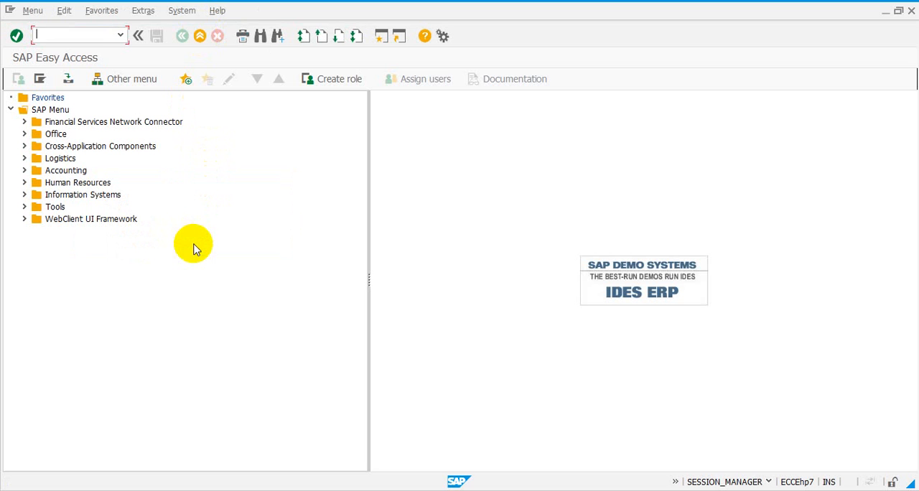
left_click(101, 36)
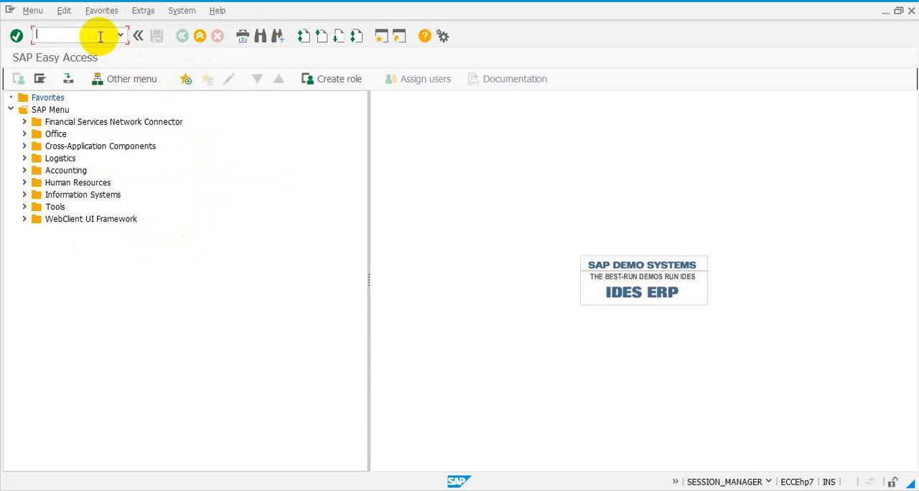
left_click(181, 37)
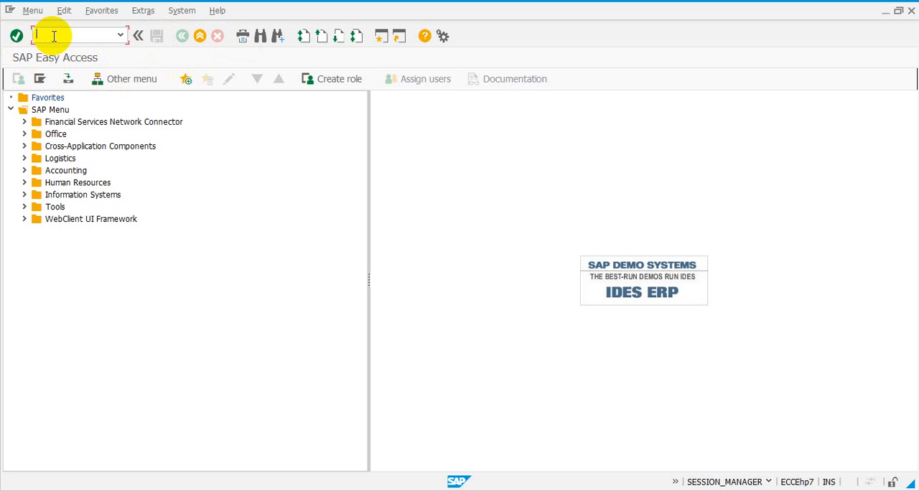
- Open ME51N - Create under Logistics, Materials Management, Purchasing, Purchase Requisition in the SAP menu, and return to SAP Easy Access
left_click(24, 158)
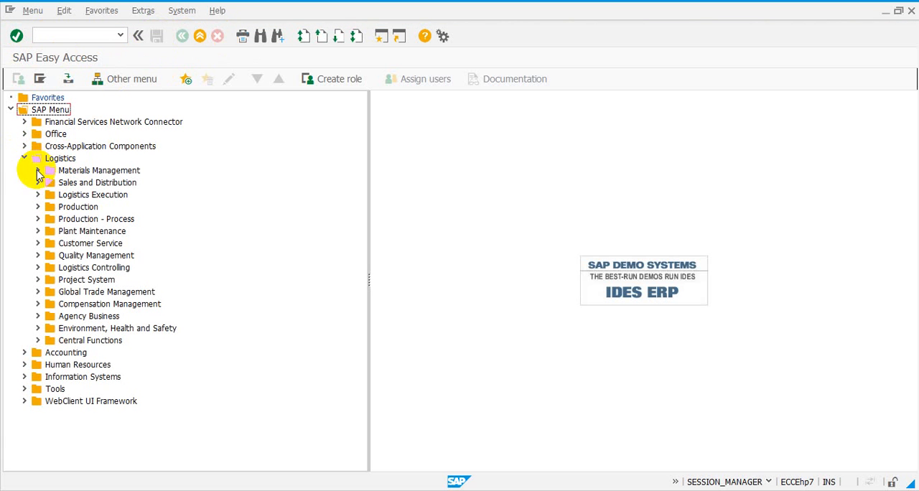
left_click(38, 171)
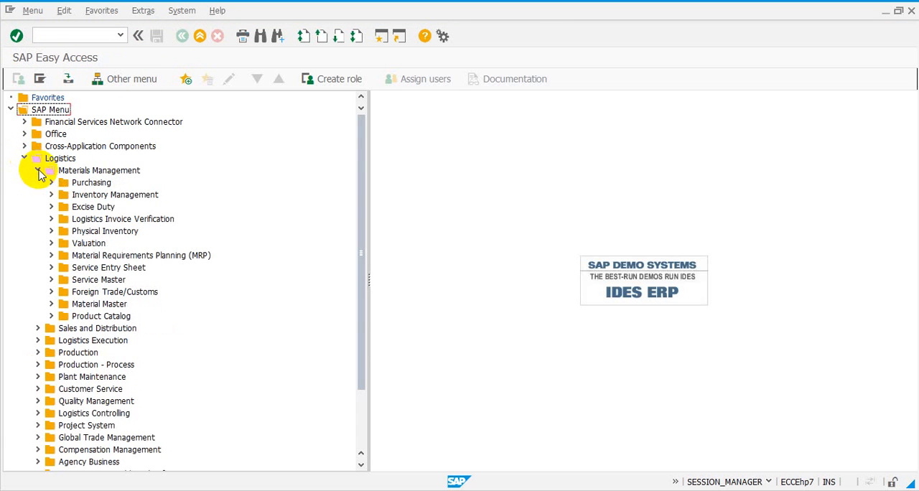
left_click(52, 183)
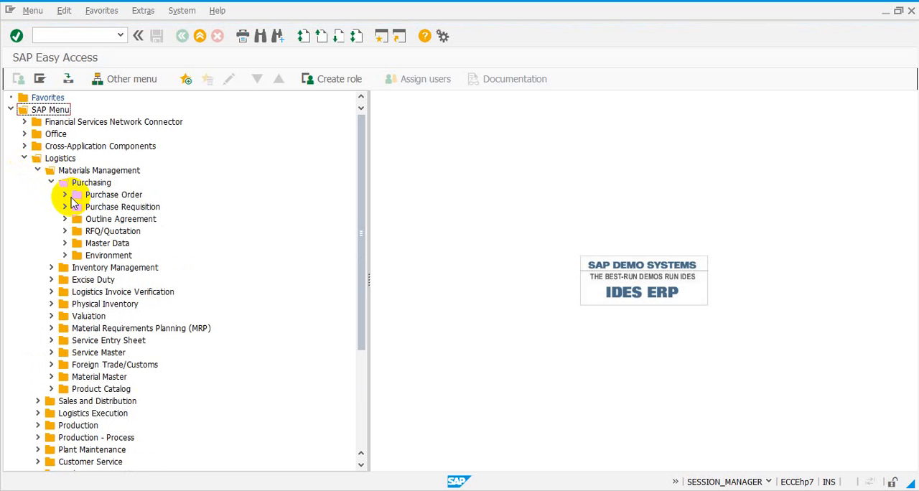
left_click(65, 206)
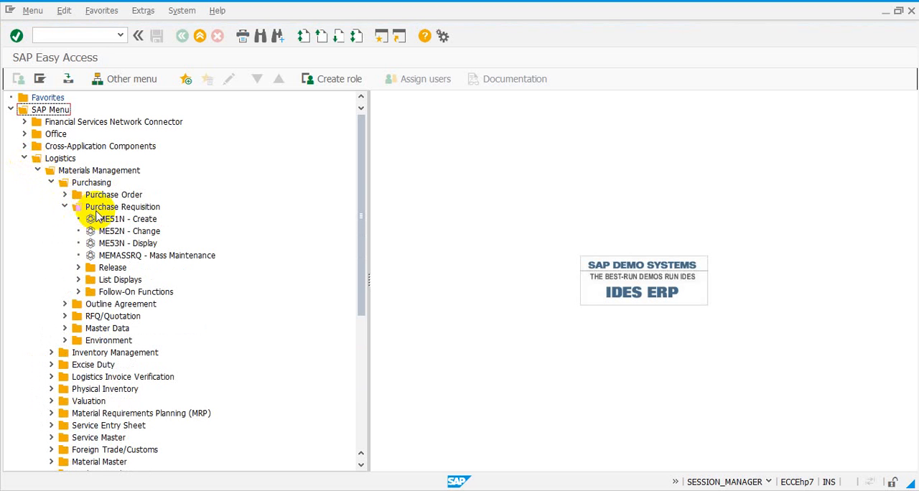
left_click(107, 219)
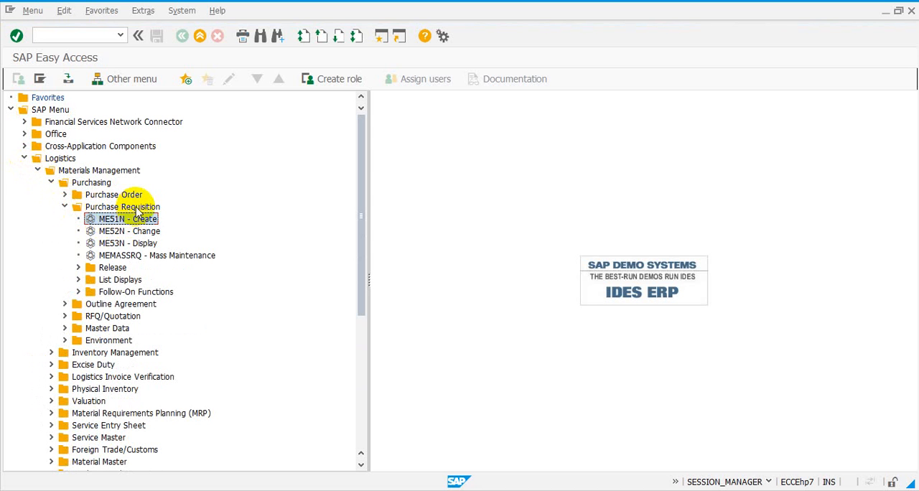
left_click(79, 38)
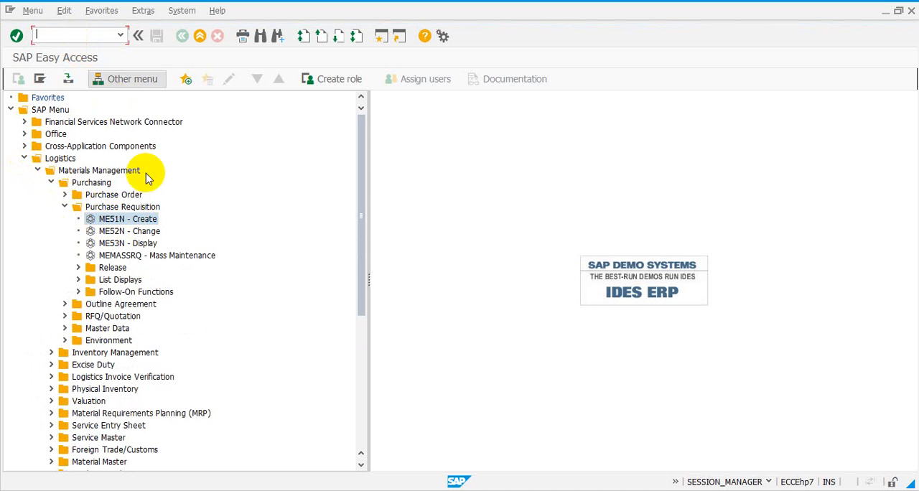
double_click(137, 222)
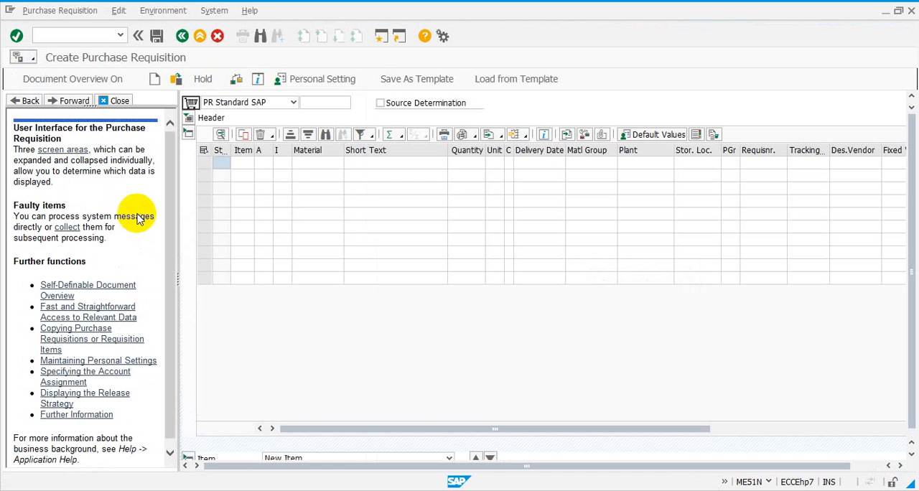
left_click(184, 37)
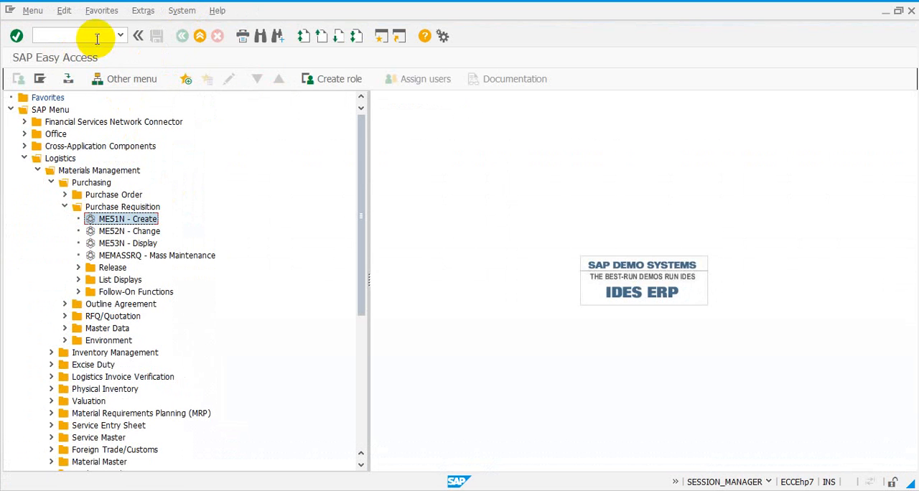
- Open the Create Purchase Requisition screen with the transaction code me51n, and return to SAP Easy Access
left_click(96, 36)
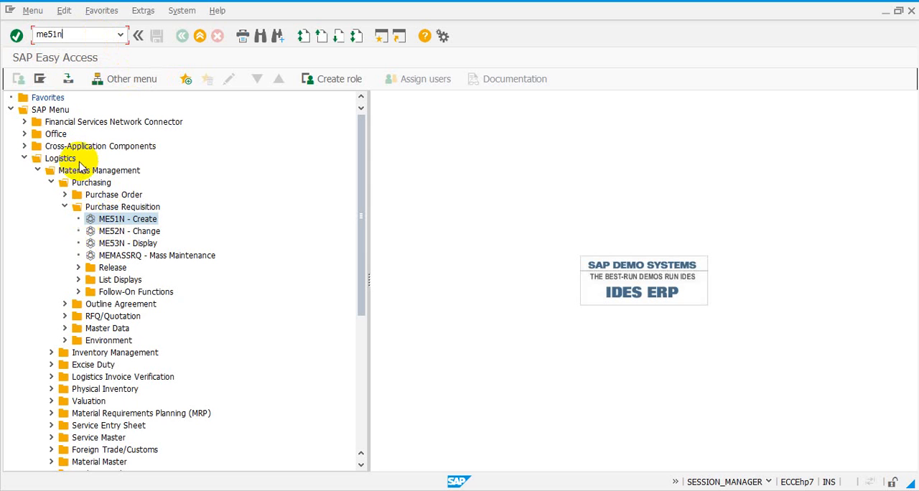
left_click(16, 36)
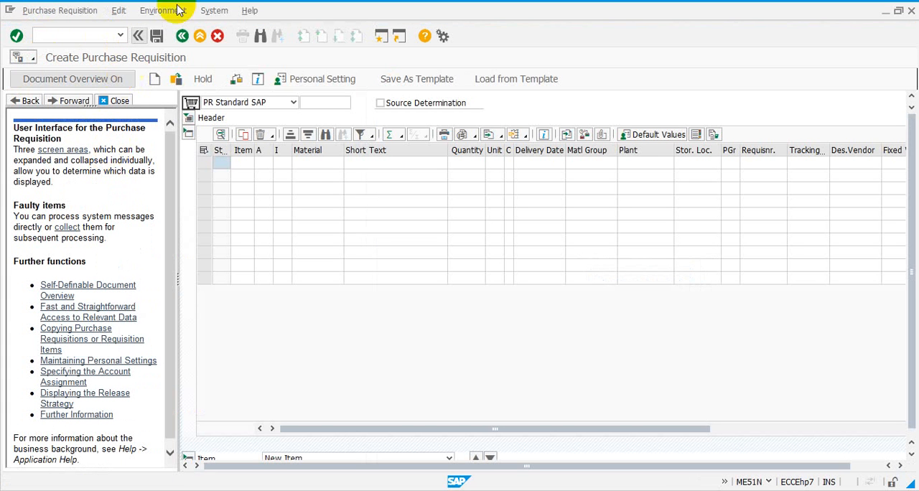
left_click(183, 39)
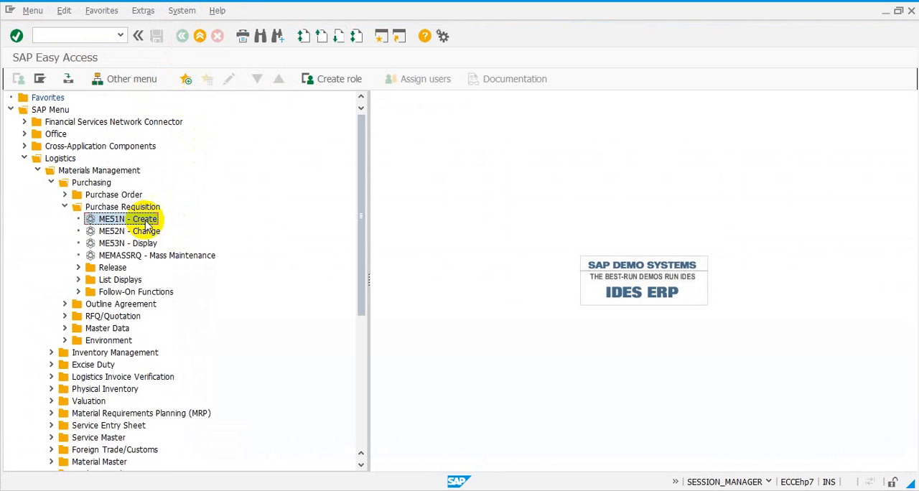
- Collapse the Purchase Requisition, Purchasing, Materials Management and Logistics folders in the SAP menu
left_click(64, 208)
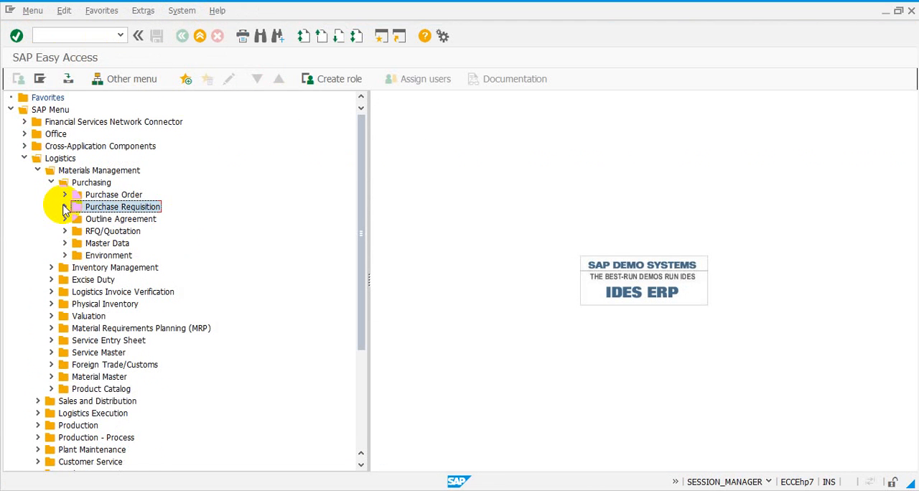
left_click(53, 182)
left_click(38, 171)
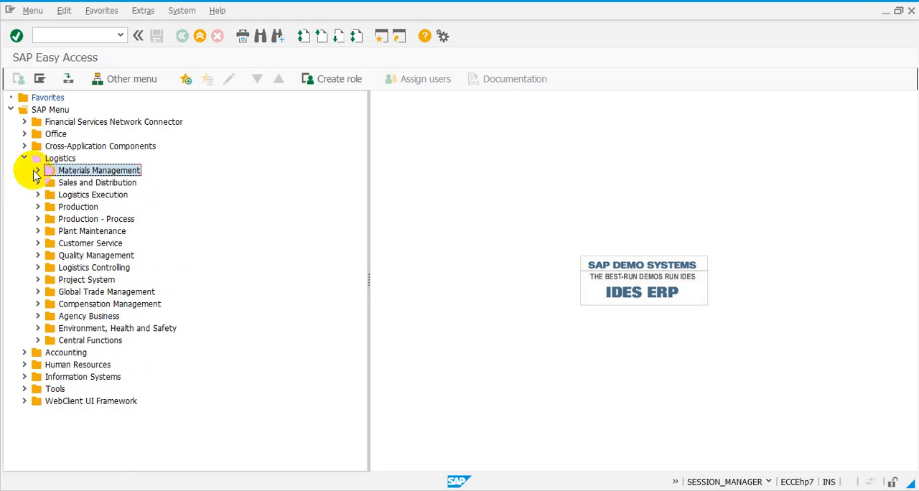
left_click(25, 160)
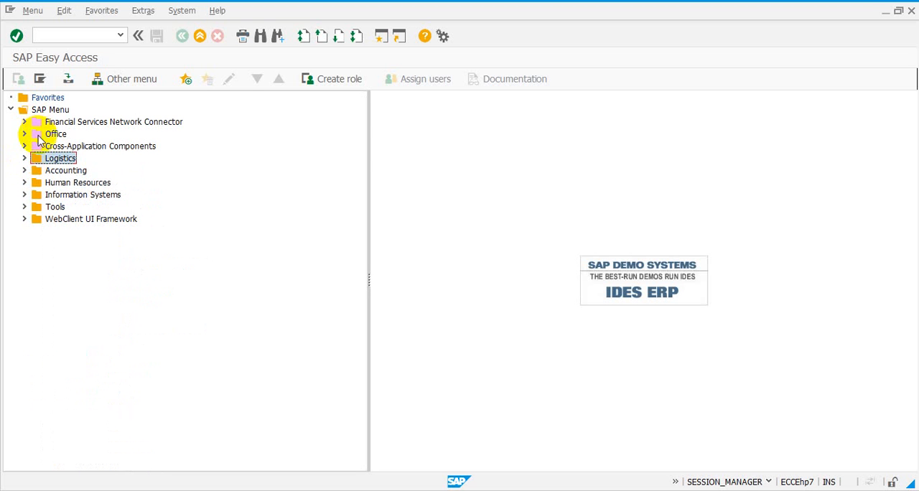
- Point out the Logistics, Accounting and Human Resources folders as the main areas of the SAP menu
left_click(77, 184)
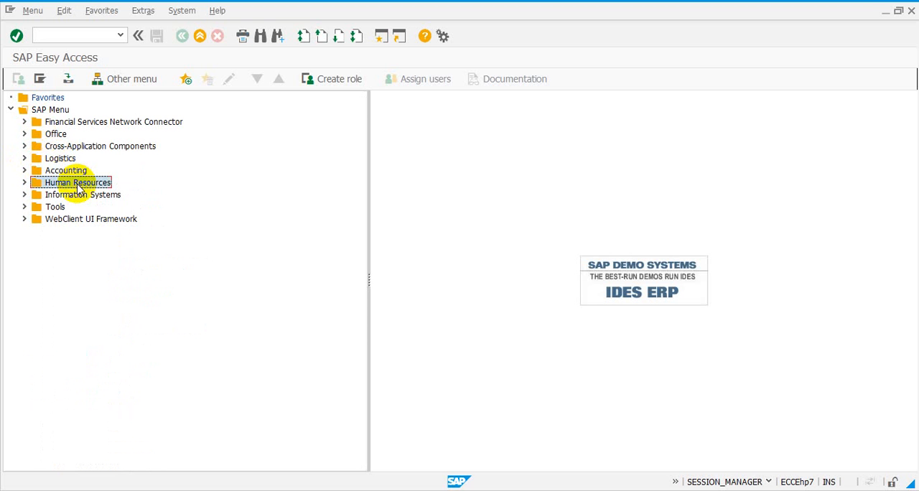
left_click(60, 160)
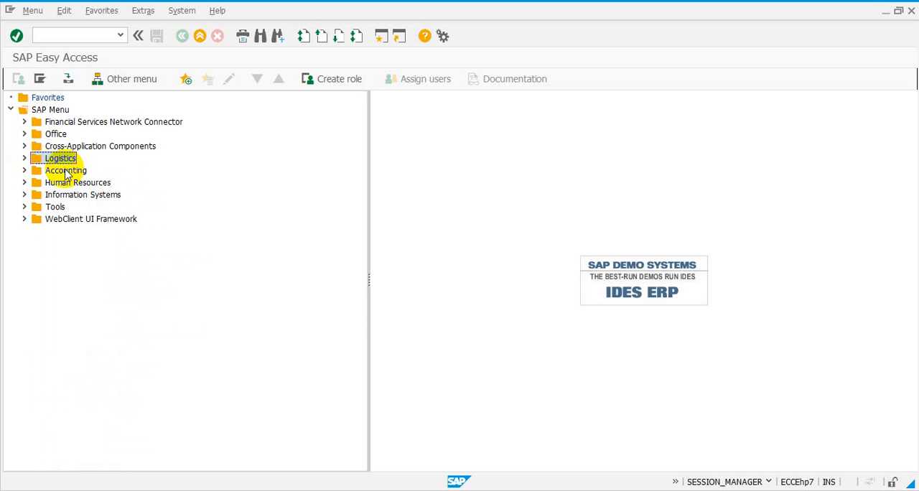
left_click(67, 173)
left_click(74, 184)
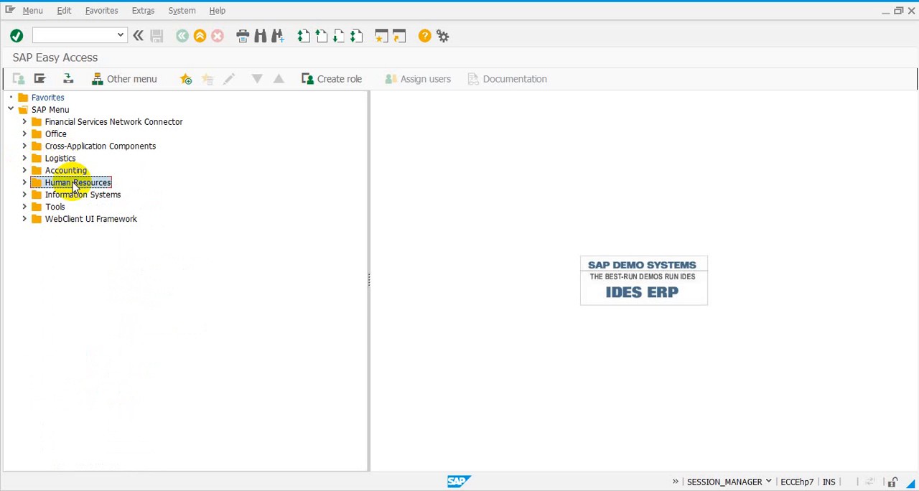
left_click(64, 159)
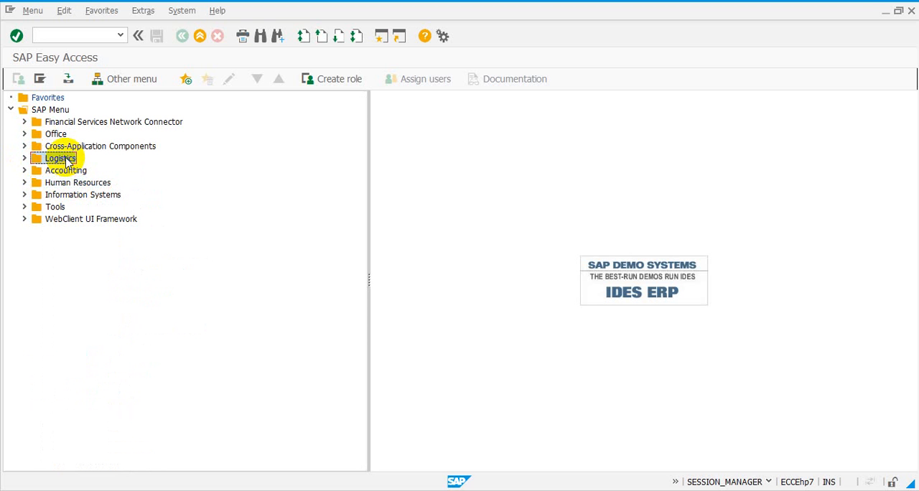
left_click(71, 171)
left_click(73, 184)
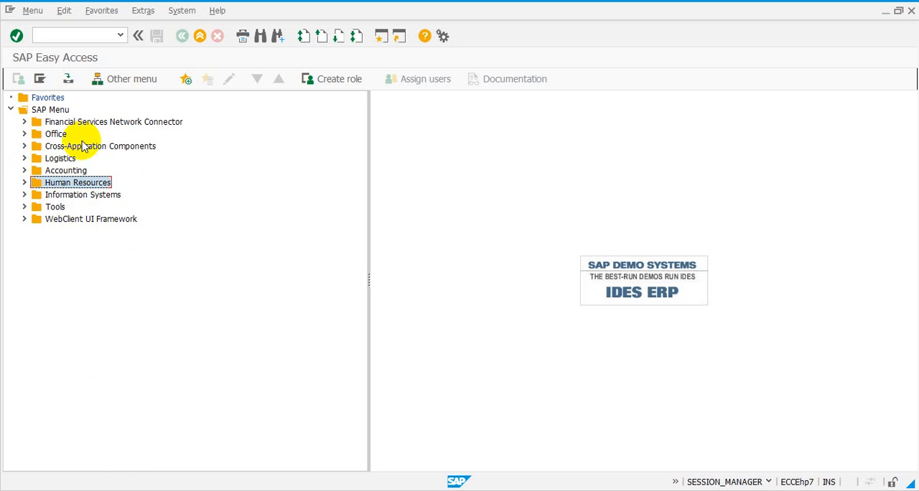
- Expand Logistics and go through its subfolders from Materials Management to Production - Process
left_click(24, 159)
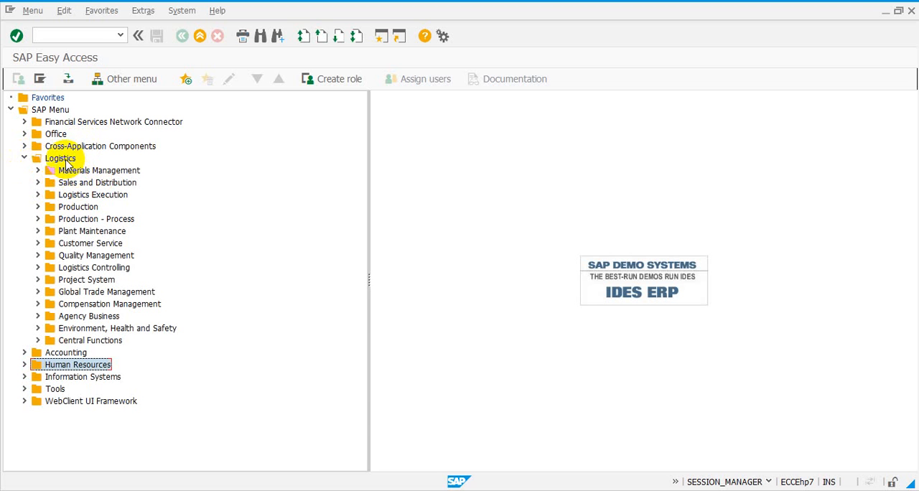
left_click(75, 173)
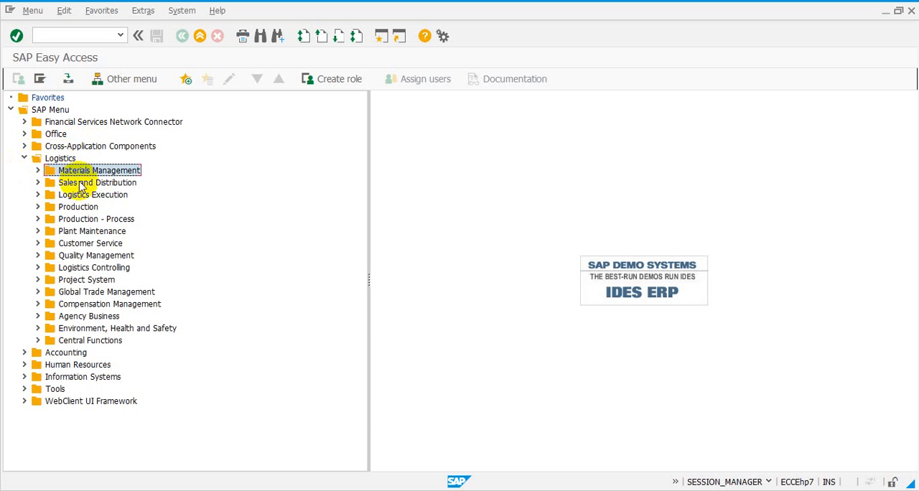
left_click(76, 184)
left_click(81, 196)
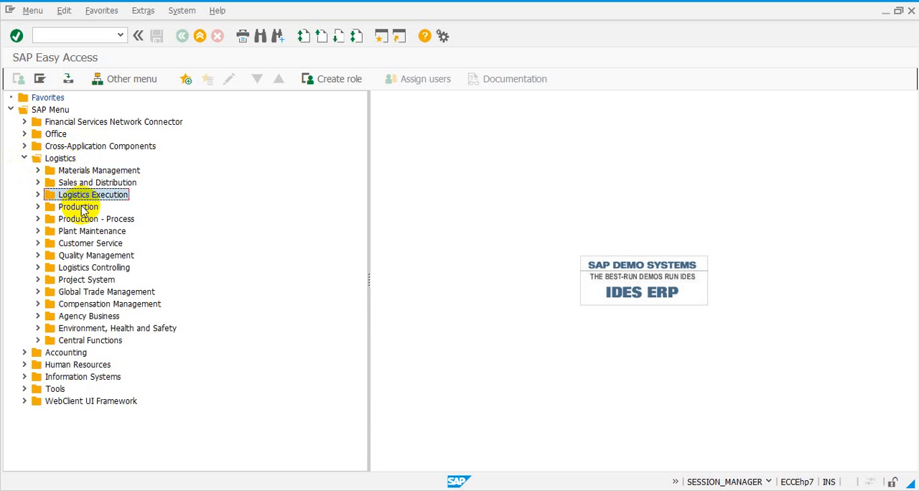
left_click(79, 207)
left_click(84, 219)
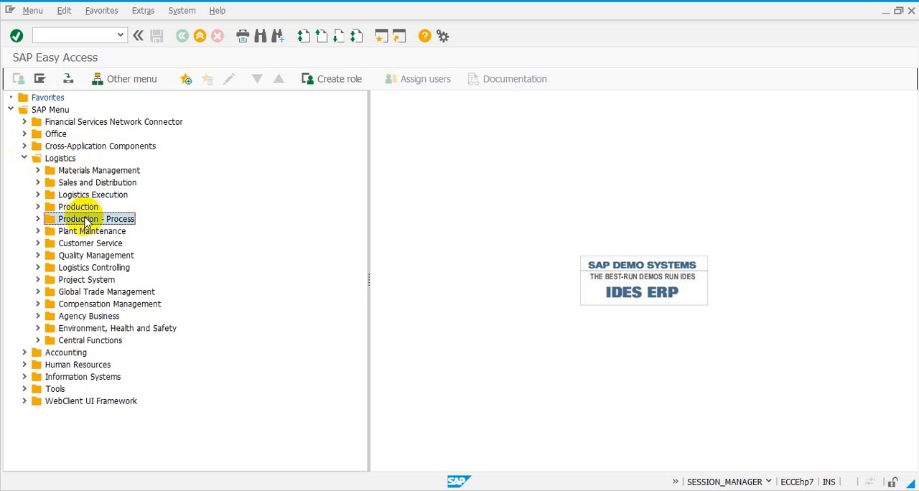
- Expand Materials Management and Purchasing, look briefly into Purchase Order, and expand Purchase Requisition
left_click(70, 172)
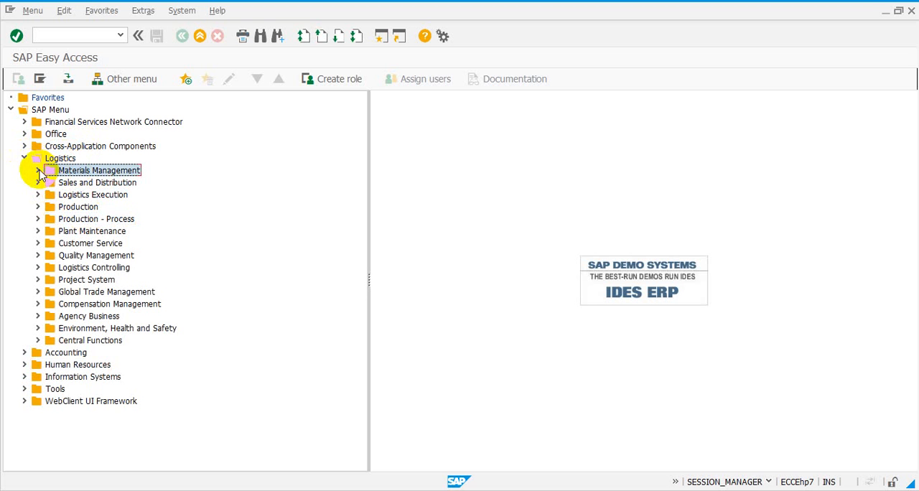
left_click(37, 170)
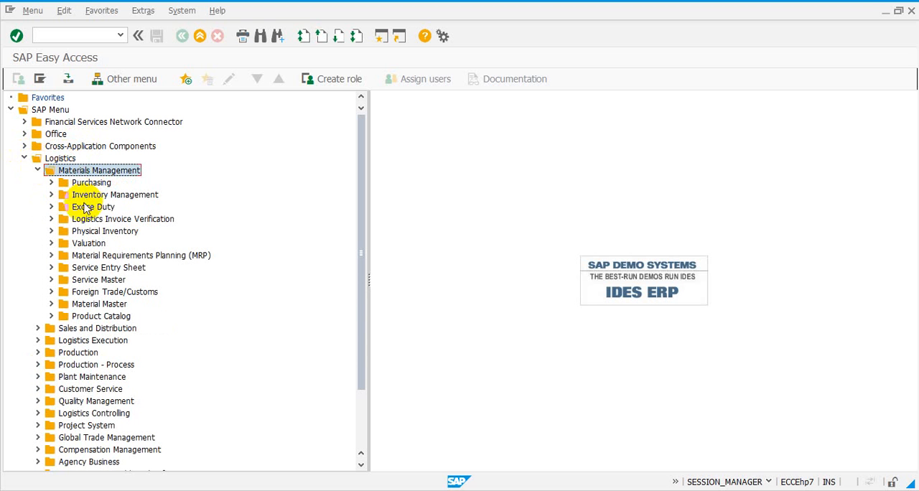
left_click(51, 183)
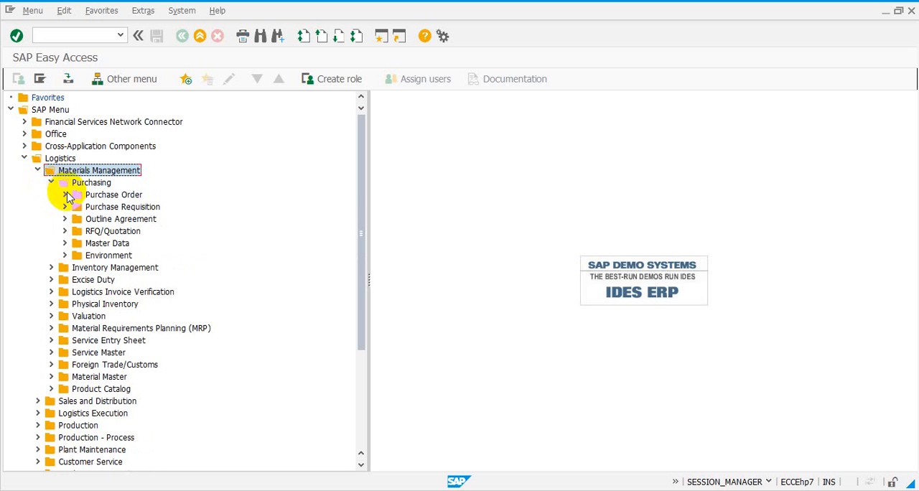
left_click(65, 195)
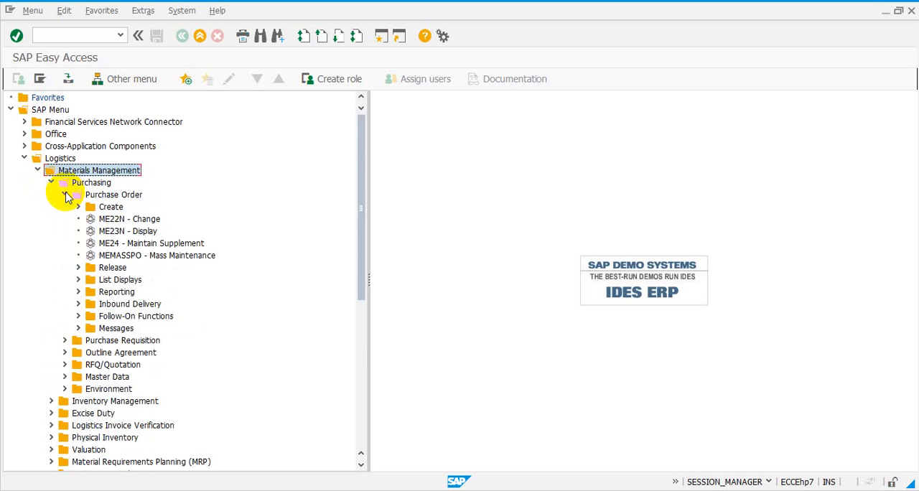
left_click(65, 195)
left_click(65, 207)
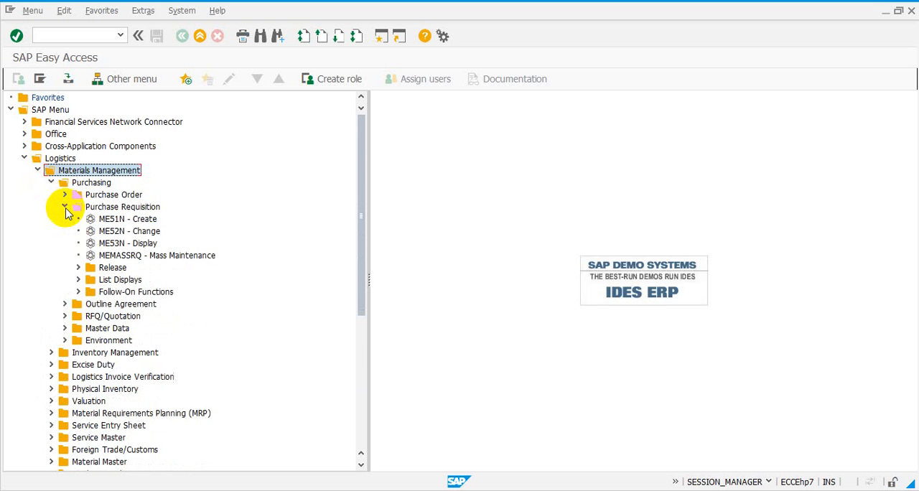
- Compare the ME51N - Create, ME52N - Change and ME53N - Display transactions under Purchase Requisition, ending on ME51N - Create
left_click(115, 221)
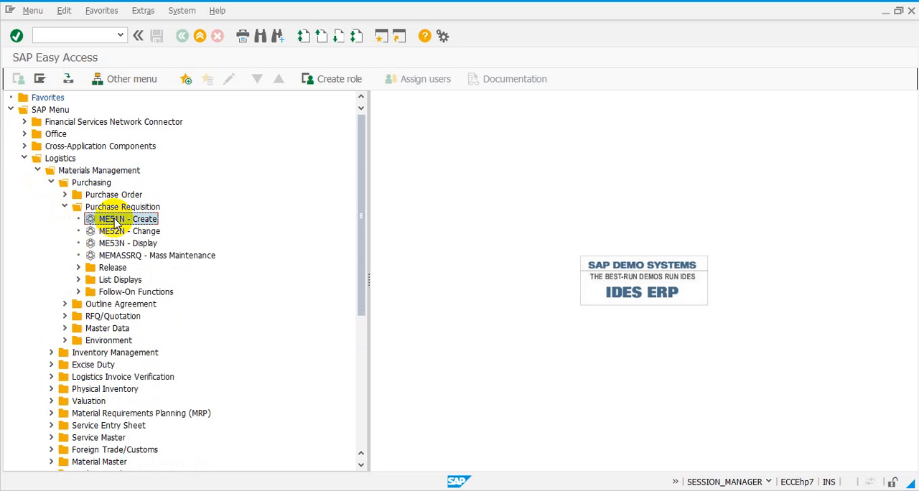
left_click(122, 230)
left_click(123, 220)
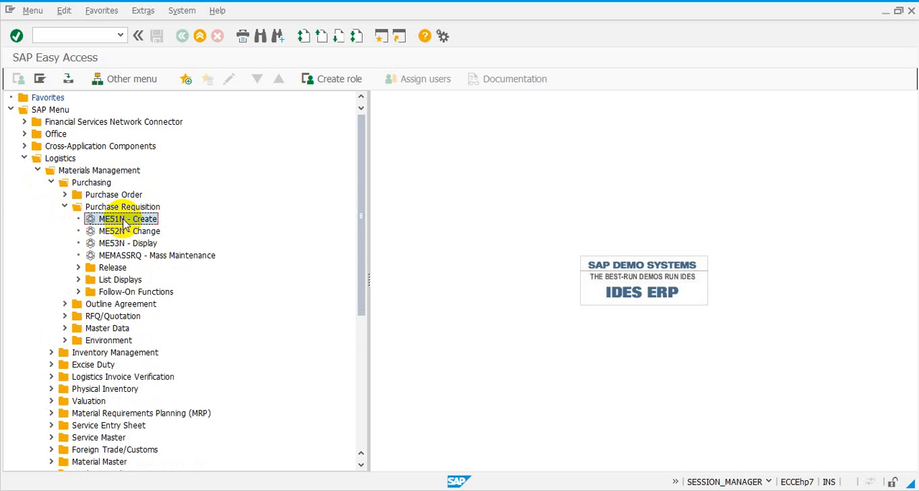
left_click(132, 232)
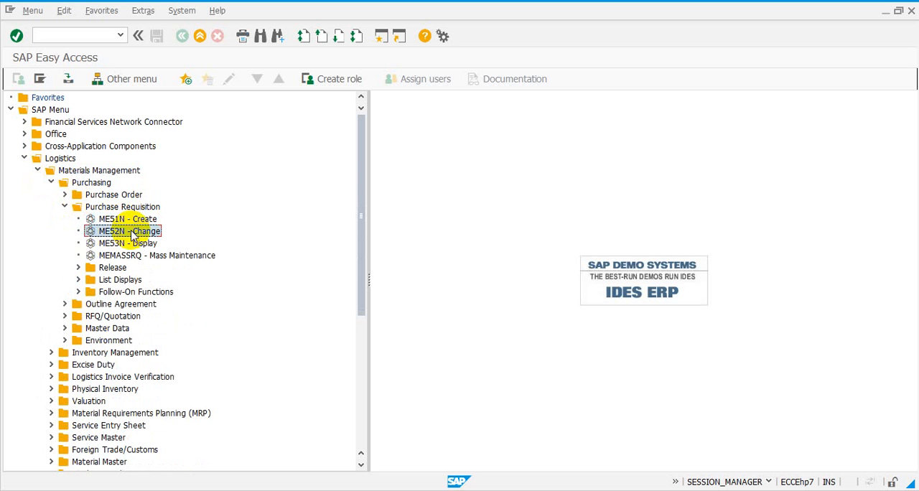
left_click(137, 243)
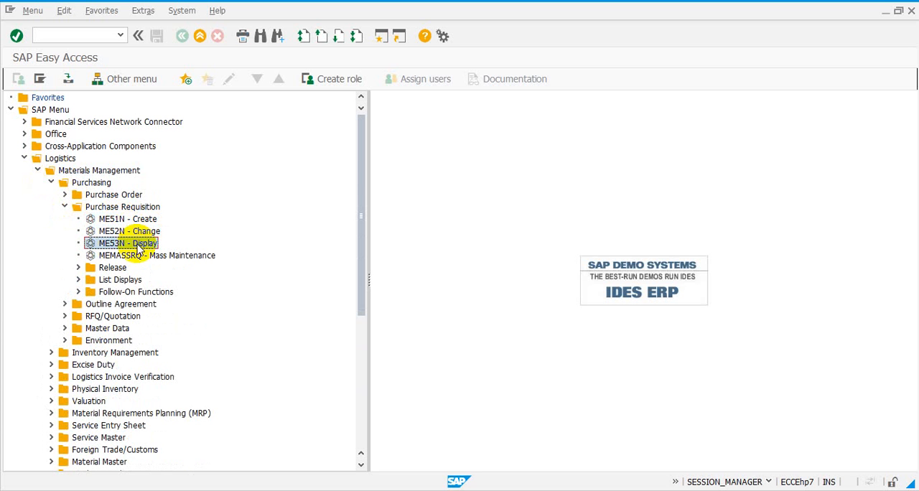
left_click(134, 221)
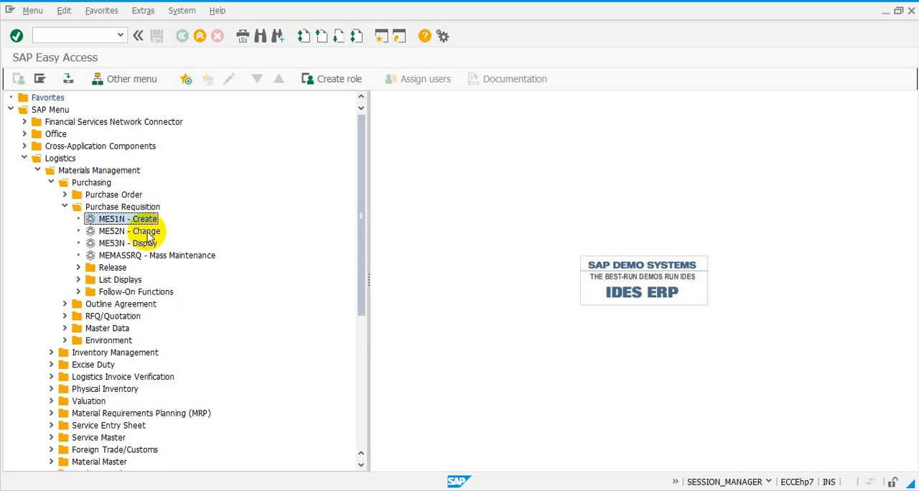
left_click(149, 234)
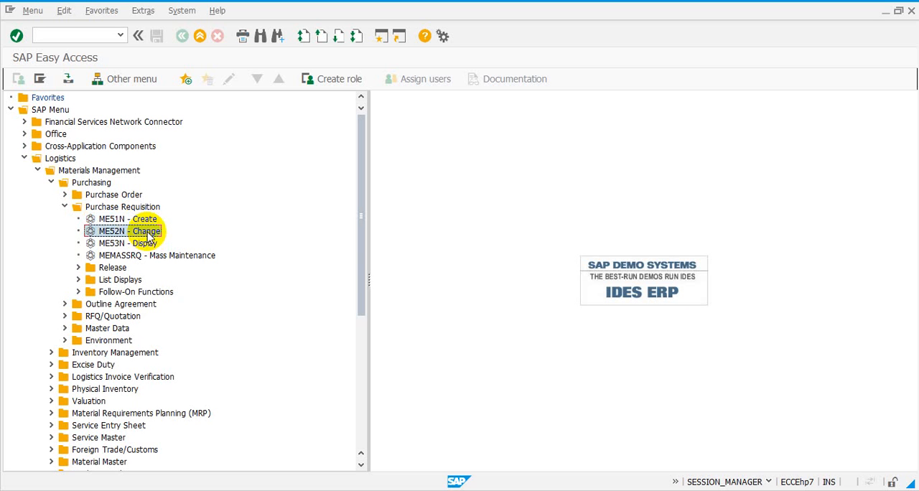
left_click(148, 221)
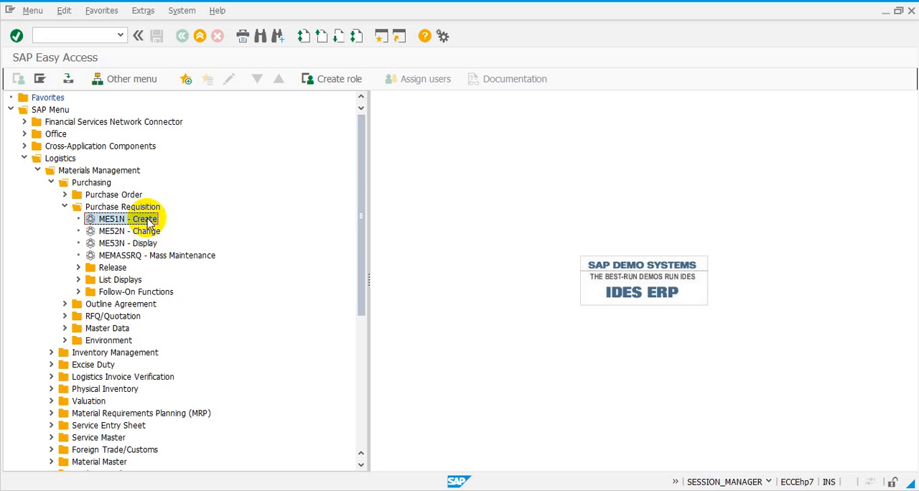
- Go through ME53N - Display, ME51N - Create and ME52N - Change under Purchase Requisition once more
left_click(150, 245)
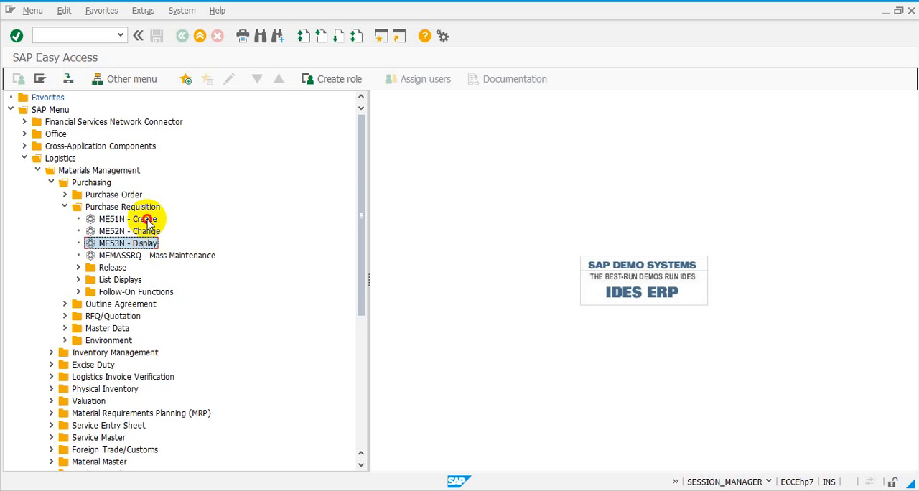
left_click(147, 223)
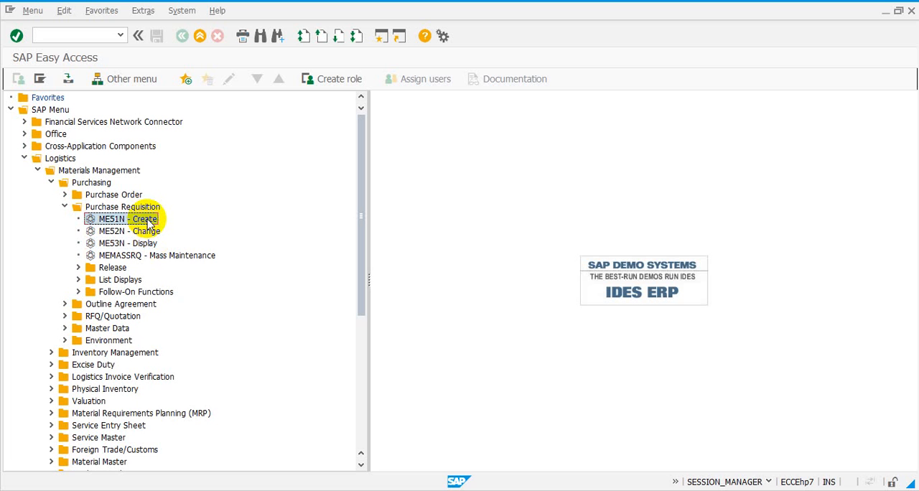
left_click(152, 233)
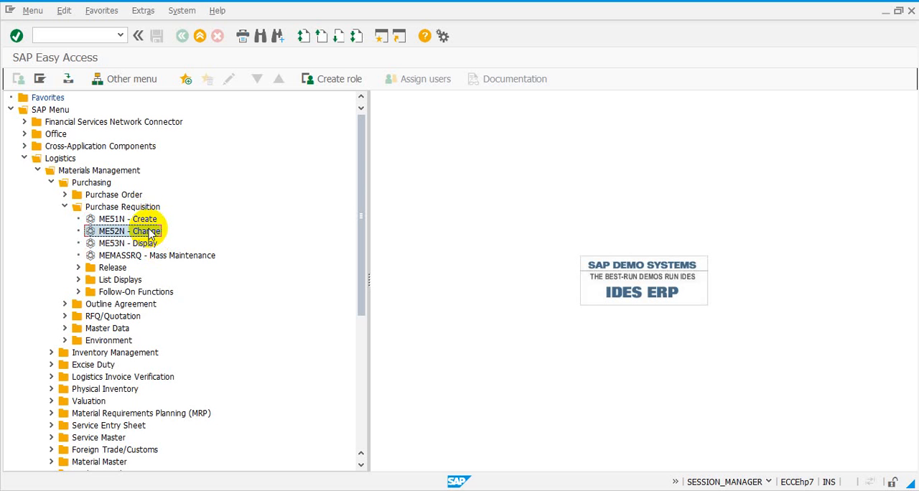
- Collapse the Purchase Requisition, Purchasing and Materials Management folders in the SAP menu
left_click(65, 207)
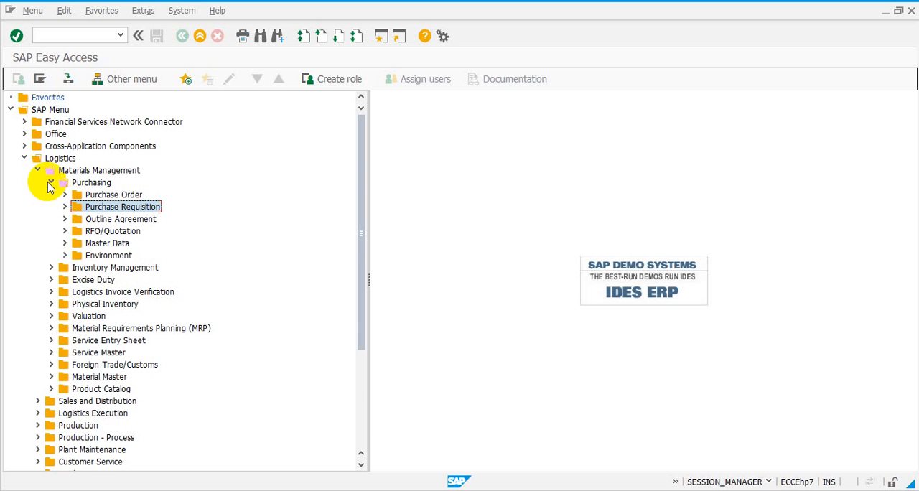
left_click(50, 183)
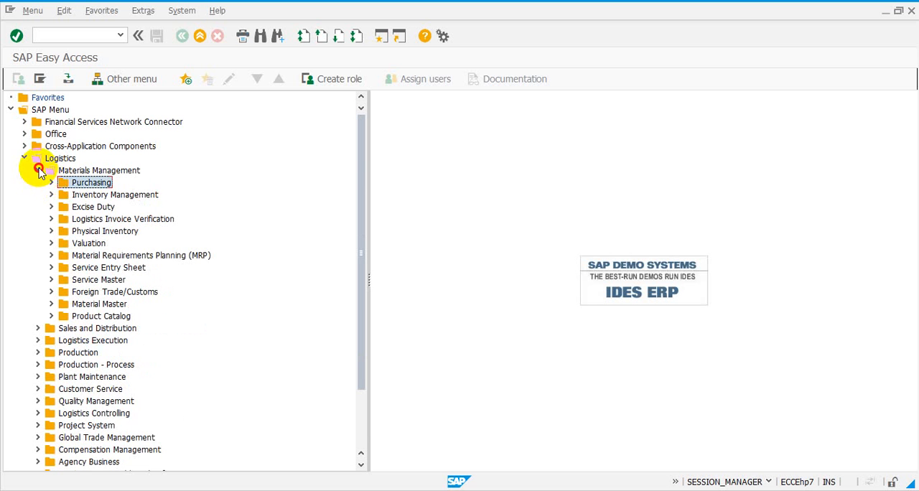
left_click(38, 170)
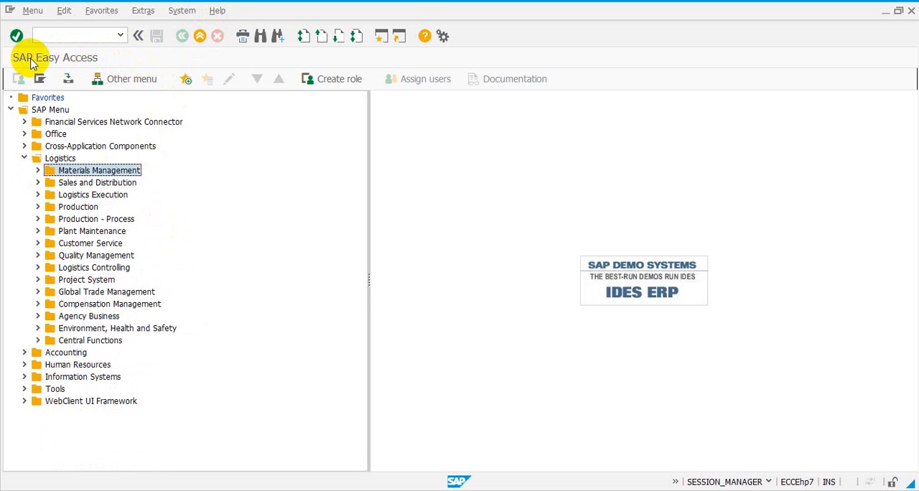
- Open the Create Purchase Order screen with transaction code ME21N, and return to SAP Easy Access
left_click(82, 36)
type("me21n")
key("Return")
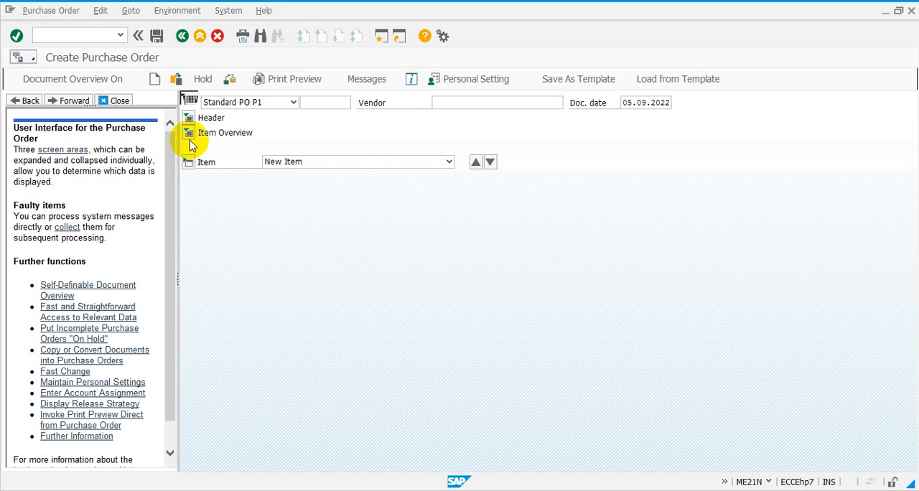
left_click(183, 36)
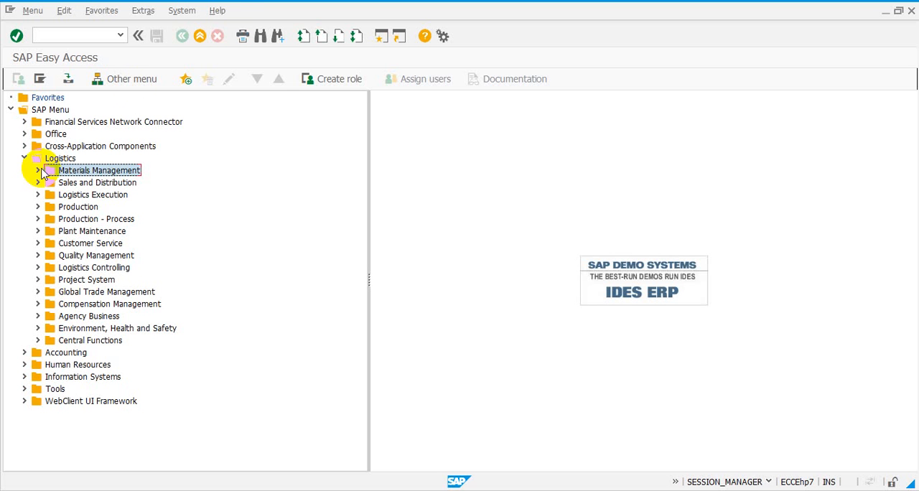
- Open Own Data from the system's user profile options and switch to the Maintain User Profile window
left_click(185, 13)
mouse_move(242, 91)
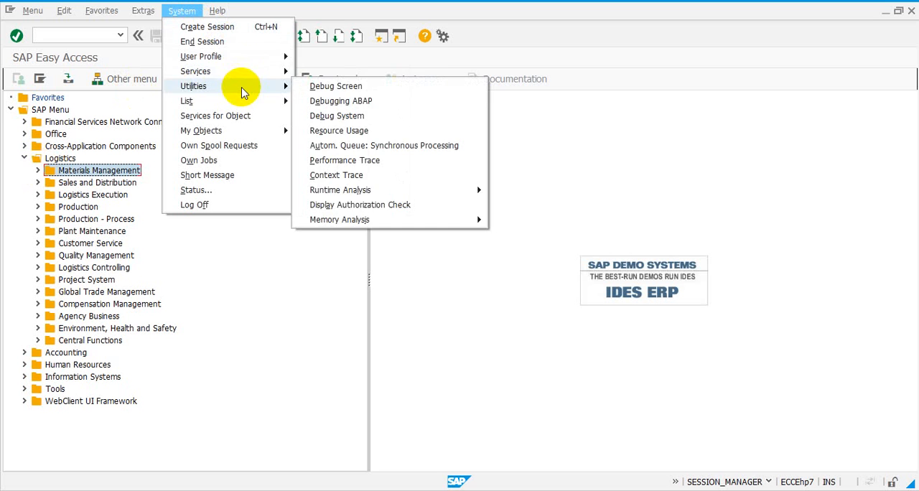
mouse_move(264, 73)
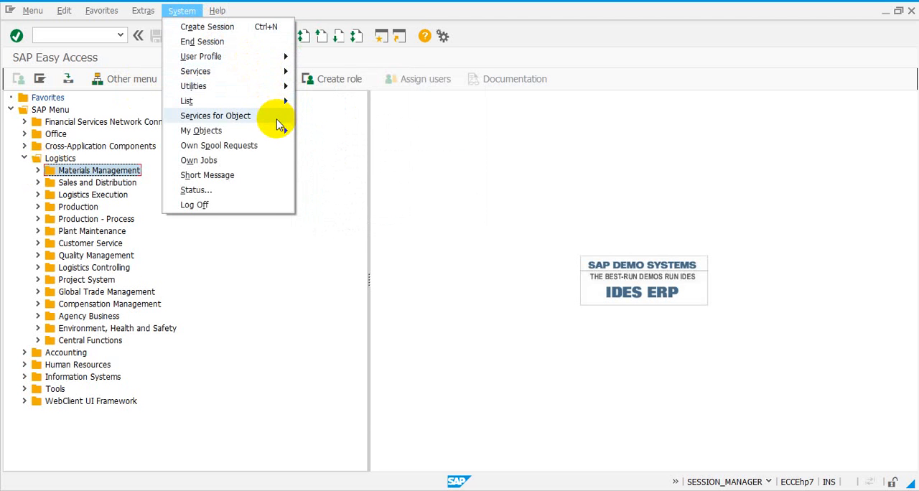
mouse_move(264, 55)
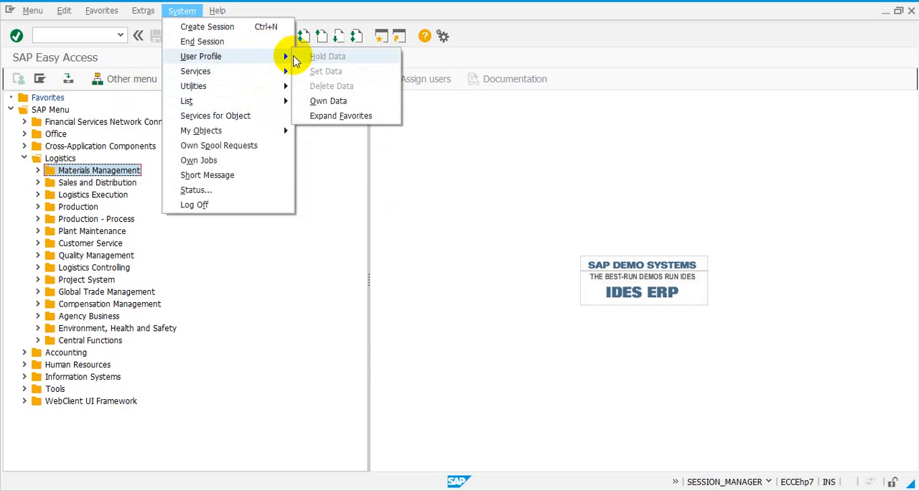
left_click(338, 100)
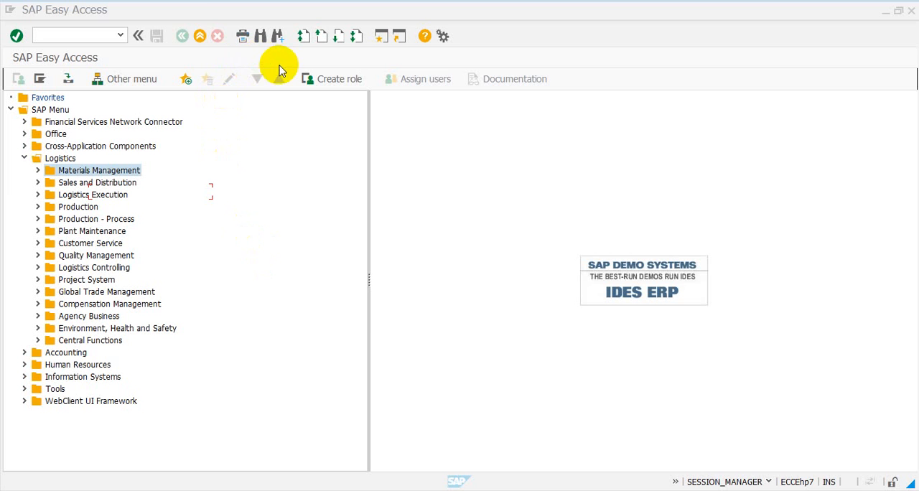
left_click(180, 7)
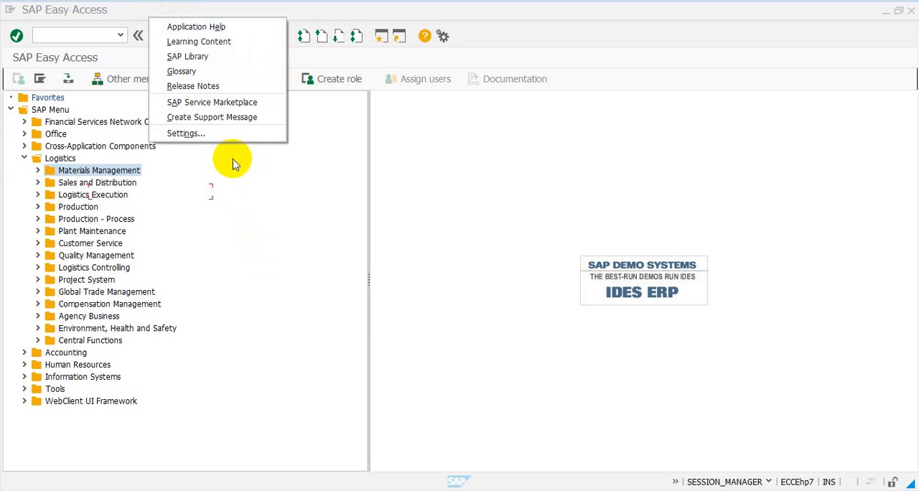
left_click(233, 165)
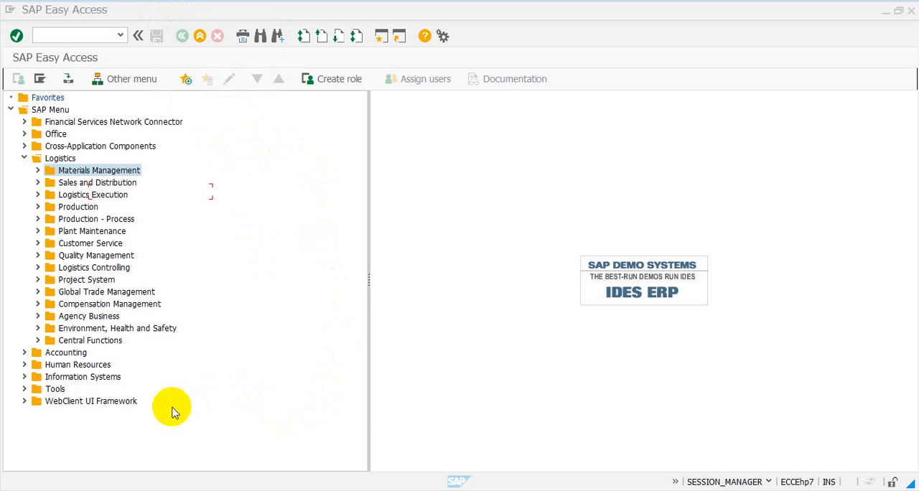
mouse_move(111, 488)
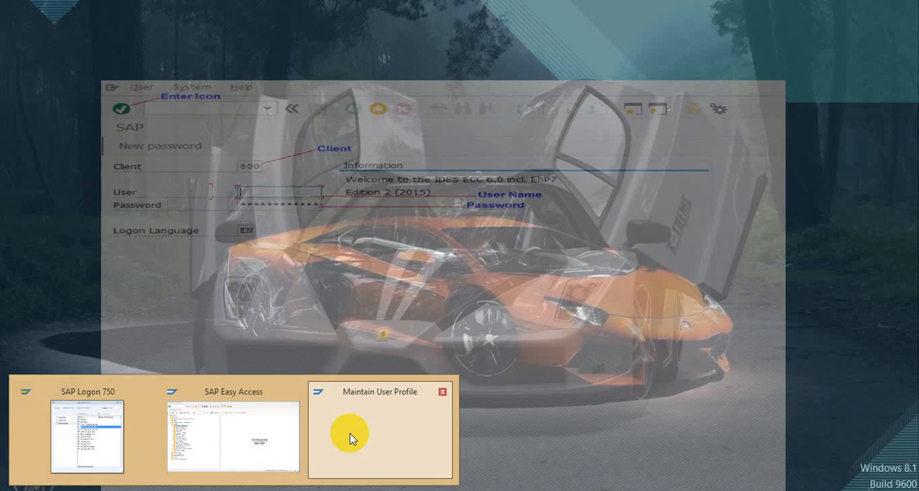
left_click(351, 438)
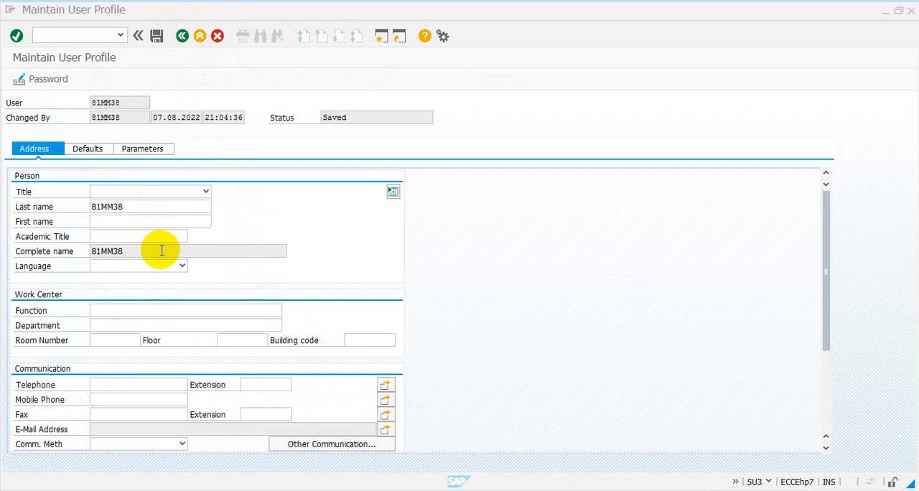
- Go through the Function, Department, Room Number and Floor fields of the work center data without filling them in
left_click(144, 312)
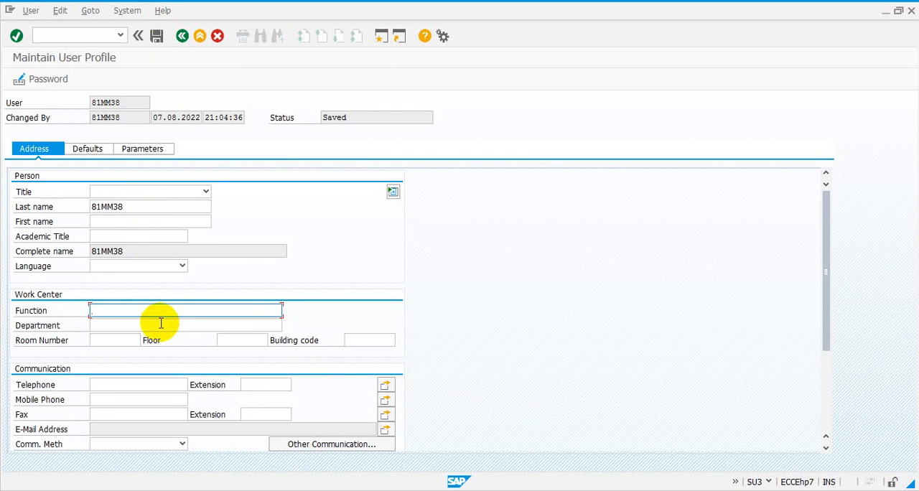
left_click(161, 324)
left_click(163, 312)
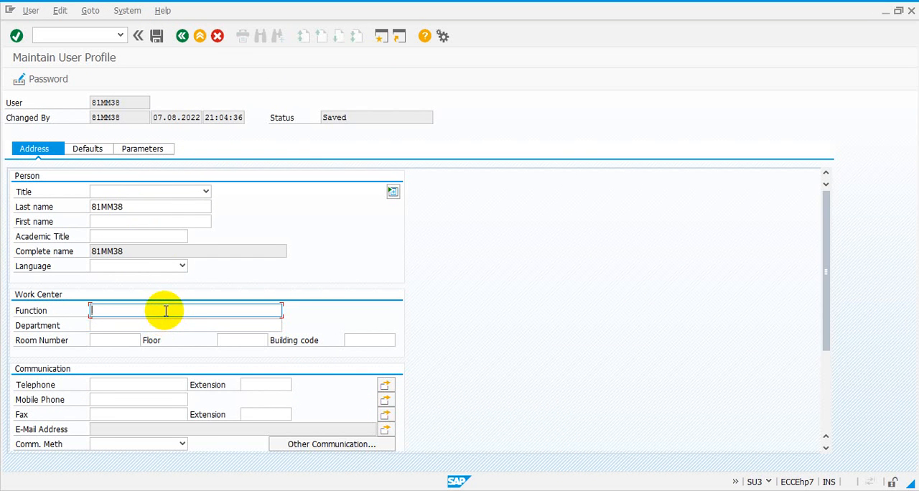
left_click(166, 323)
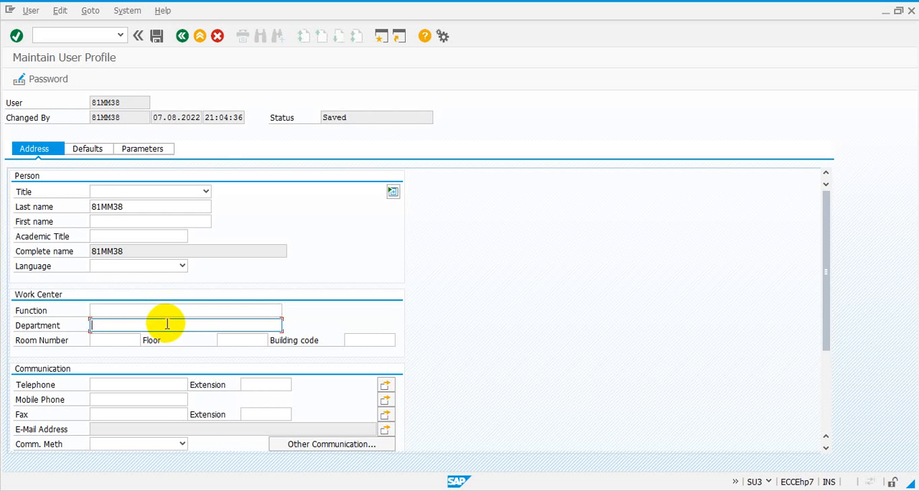
left_click(136, 339)
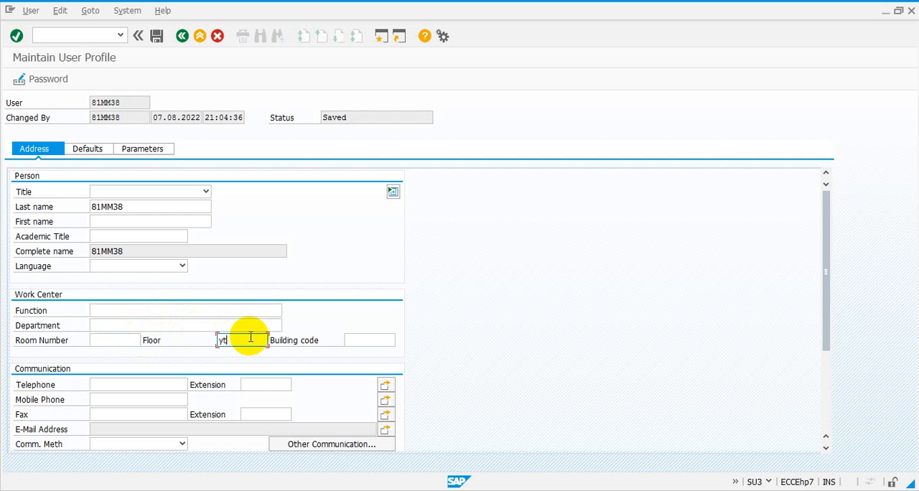
- Look through the Language and Title choices in the person data, leaving both fields unset
left_click(181, 267)
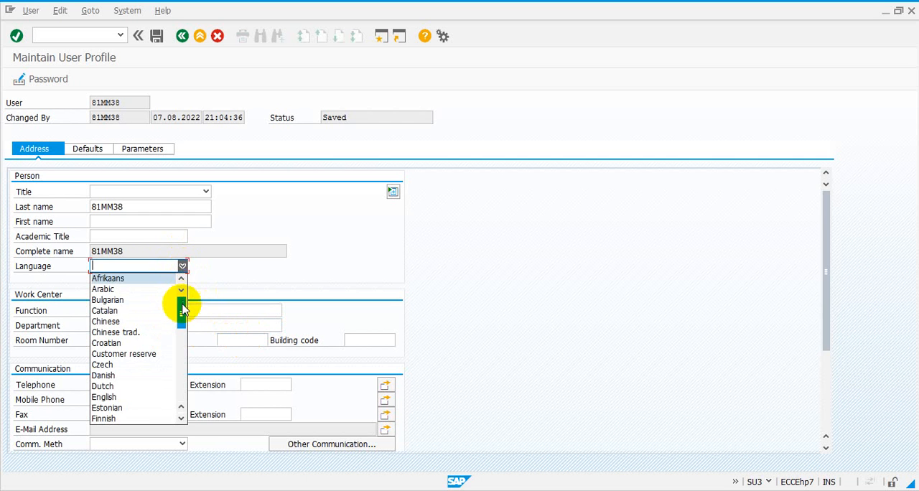
left_click_drag(182, 307, 182, 282)
left_click(206, 194)
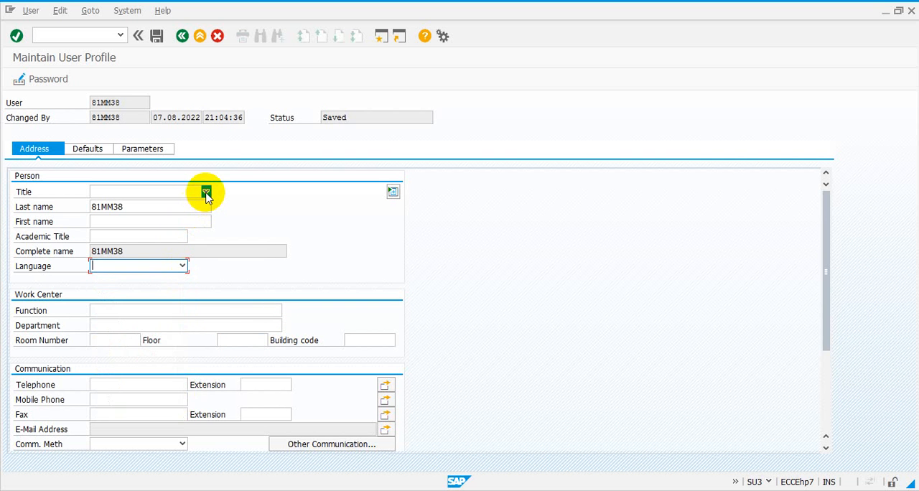
left_click(206, 194)
left_click(229, 197)
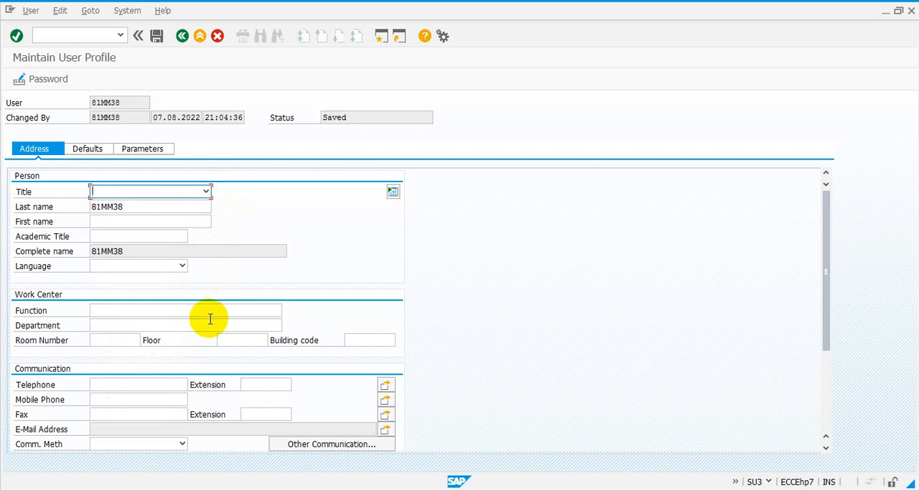
- Review the user profile's Defaults, look into the output device search, and leave for SAP Easy Access without saving
left_click(93, 150)
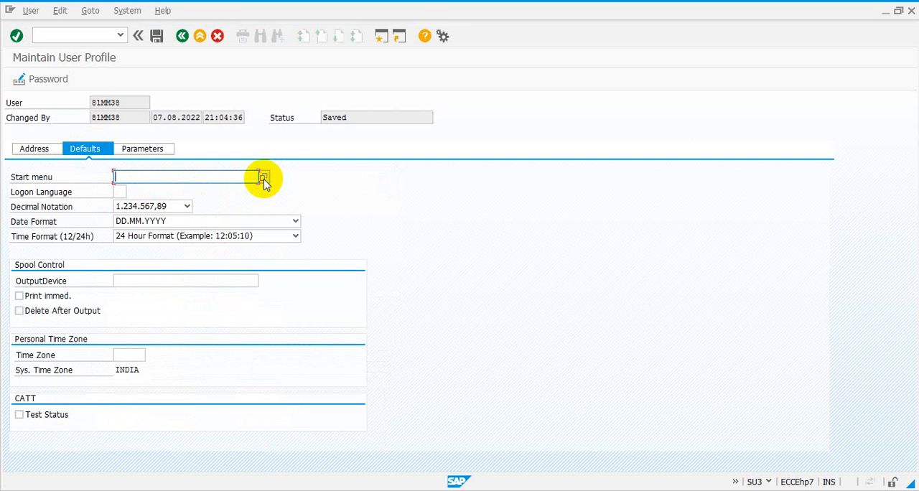
left_click(235, 279)
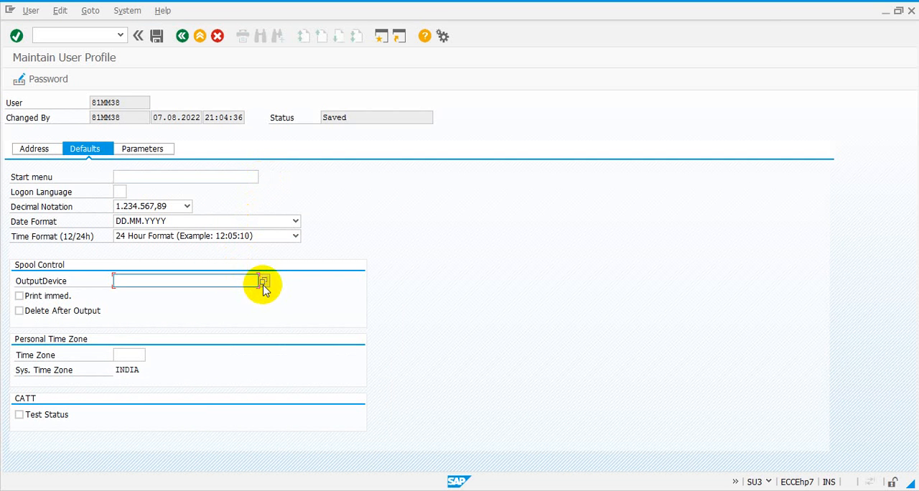
left_click(263, 282)
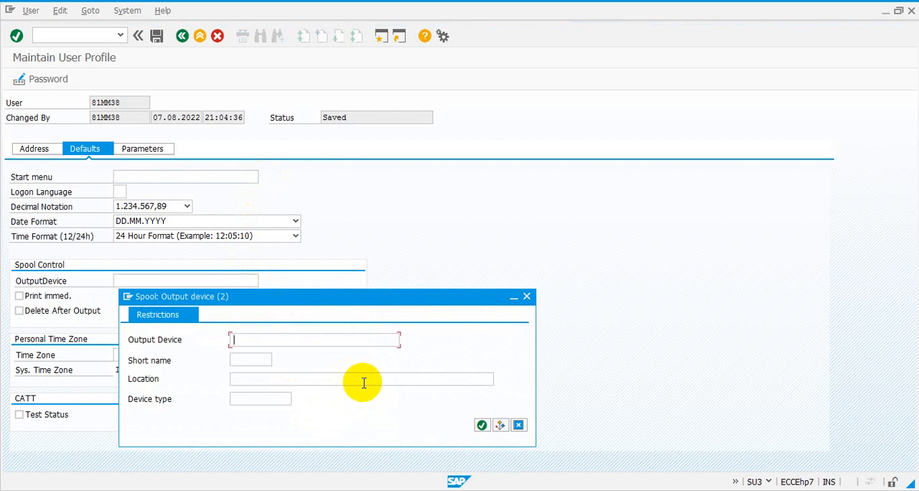
left_click(526, 298)
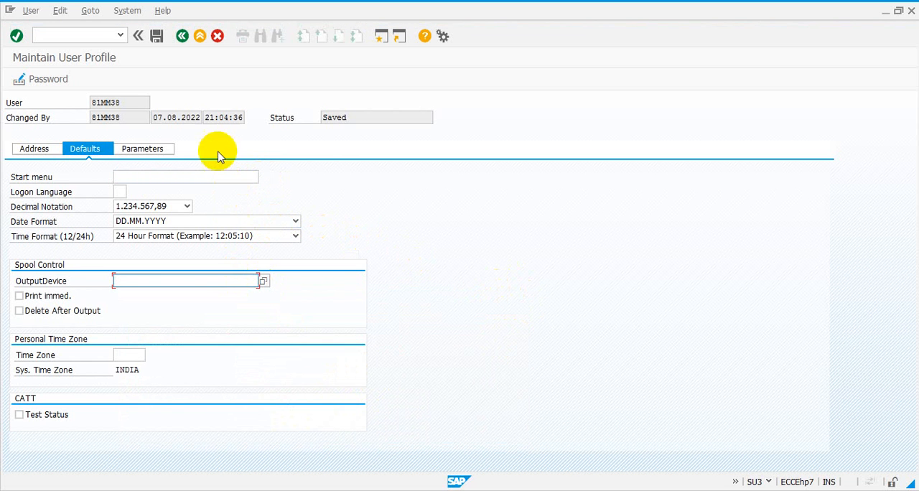
left_click(182, 37)
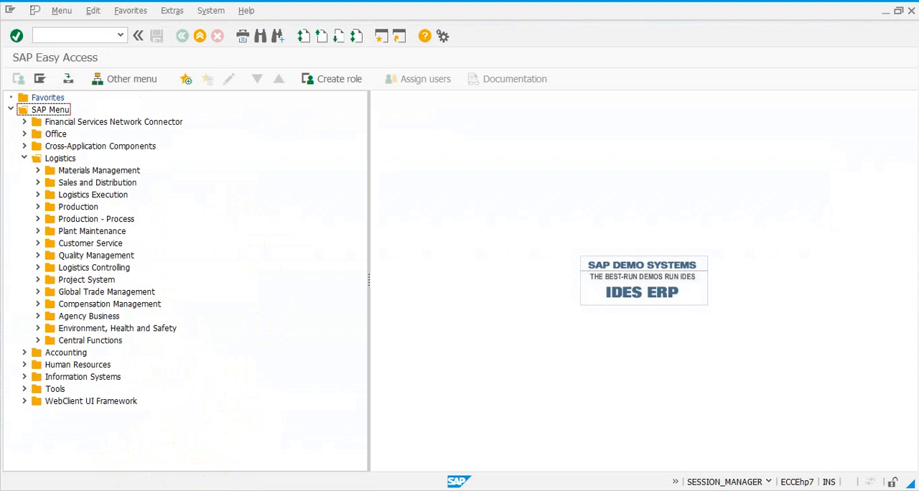
- Switch to the PowerPoint slide show and advance to the slide "How to Create Purchasing Documents"
mouse_move(263, 490)
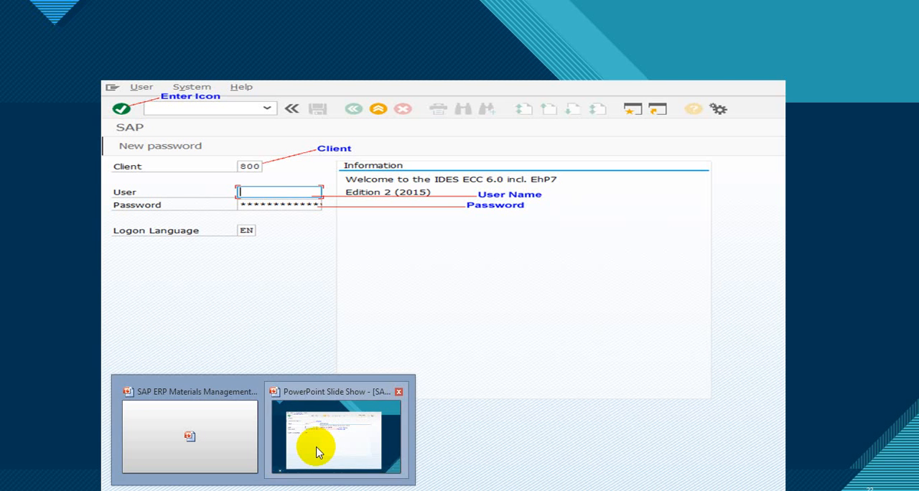
left_click(318, 451)
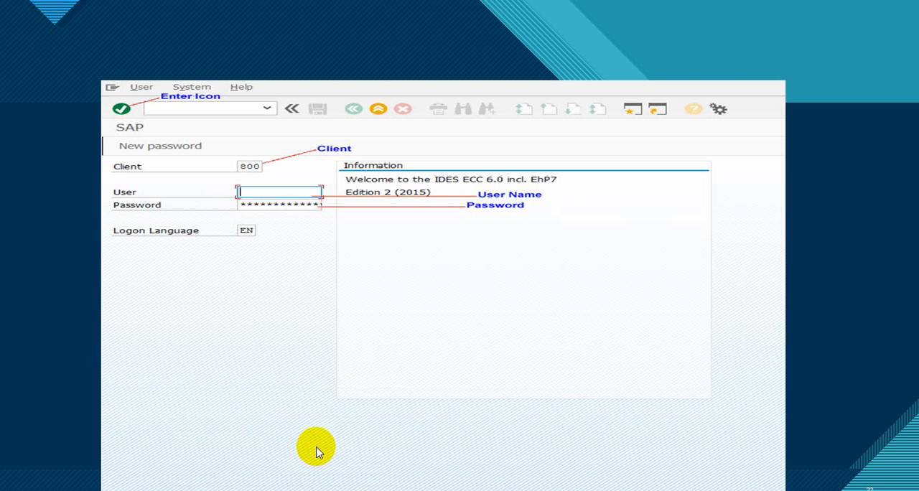
left_click(259, 338)
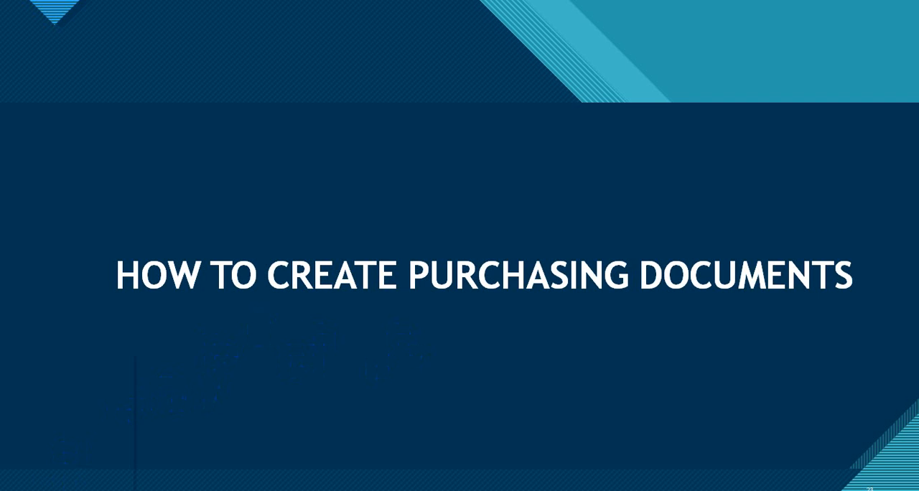
- Switch from the PowerPoint slide show to the first SAP Easy Access session
right_click(94, 463)
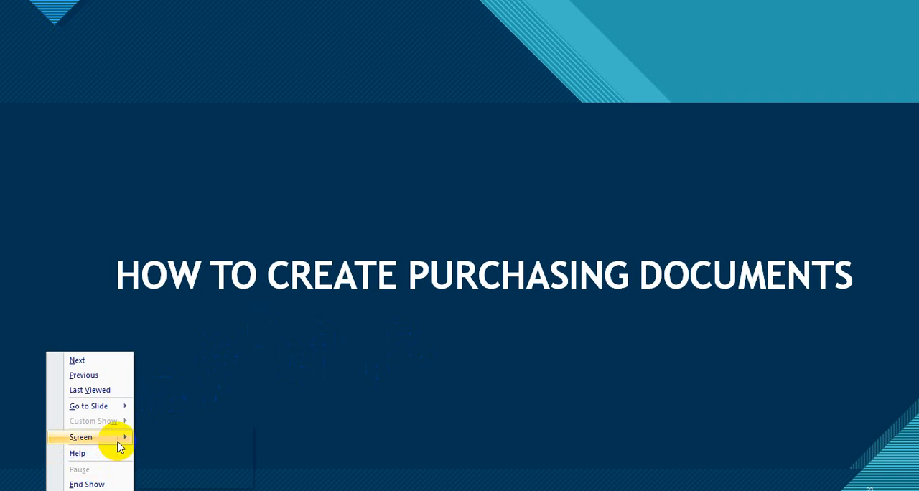
mouse_move(119, 438)
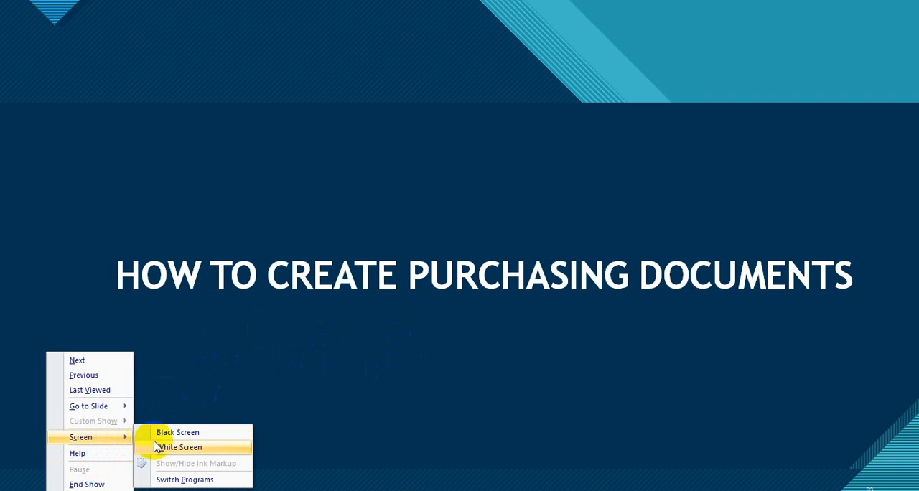
left_click(178, 479)
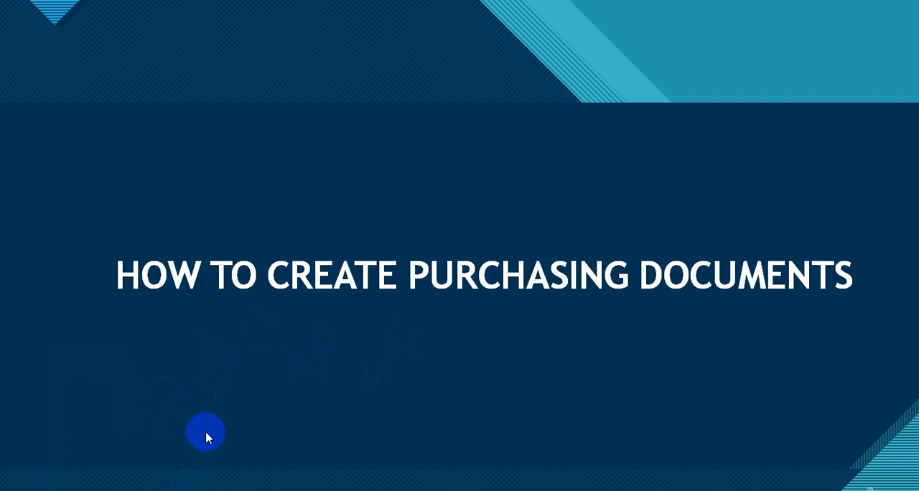
mouse_move(143, 487)
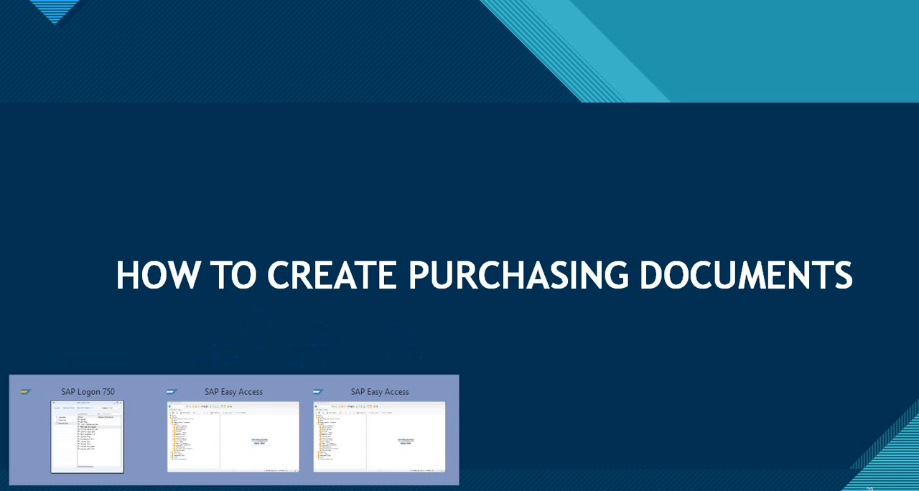
mouse_move(188, 441)
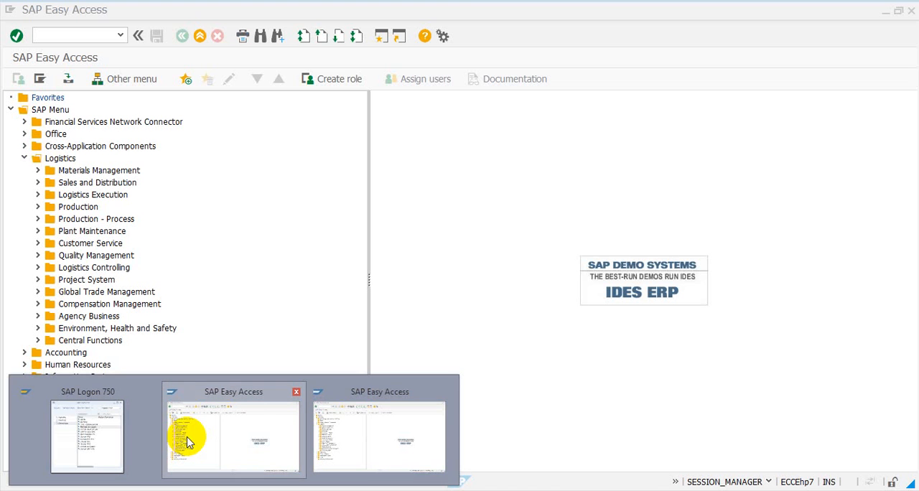
left_click(280, 432)
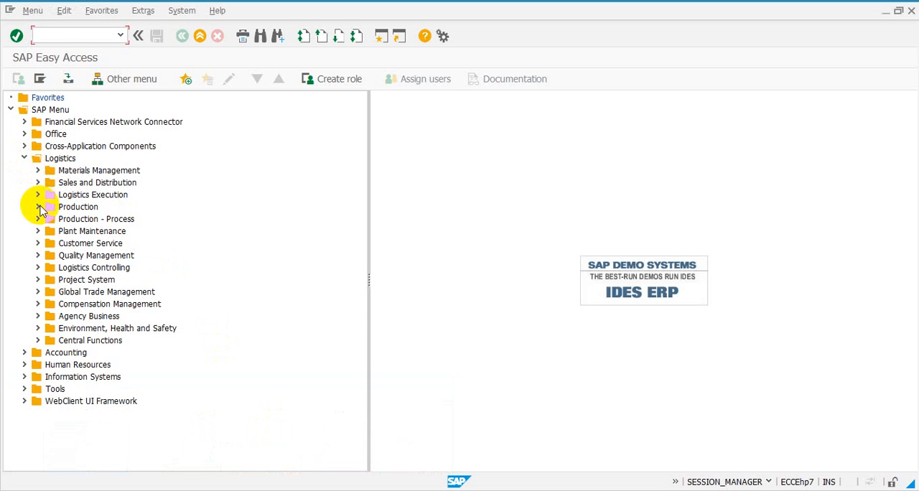
- Open transaction ME51N - Create for purchase requisitions through Logistics, Materials Management, Purchasing and Purchase Requisition in the SAP menu
left_click(38, 171)
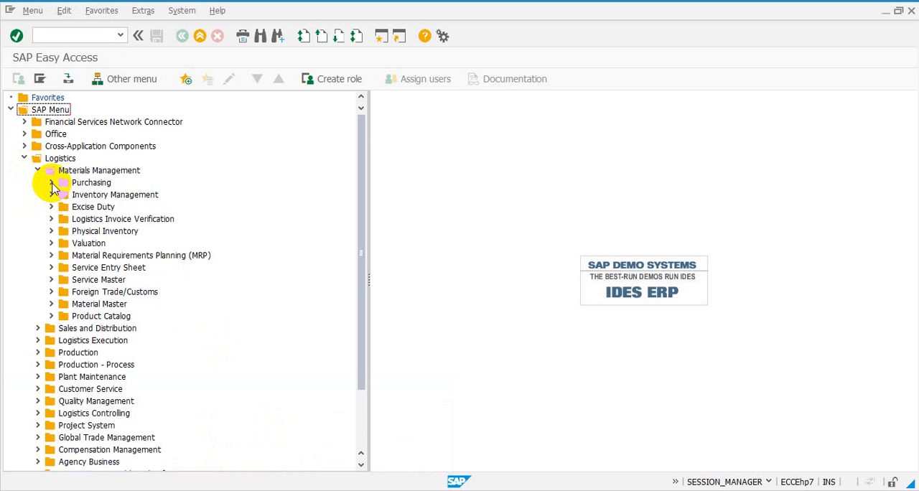
left_click(52, 183)
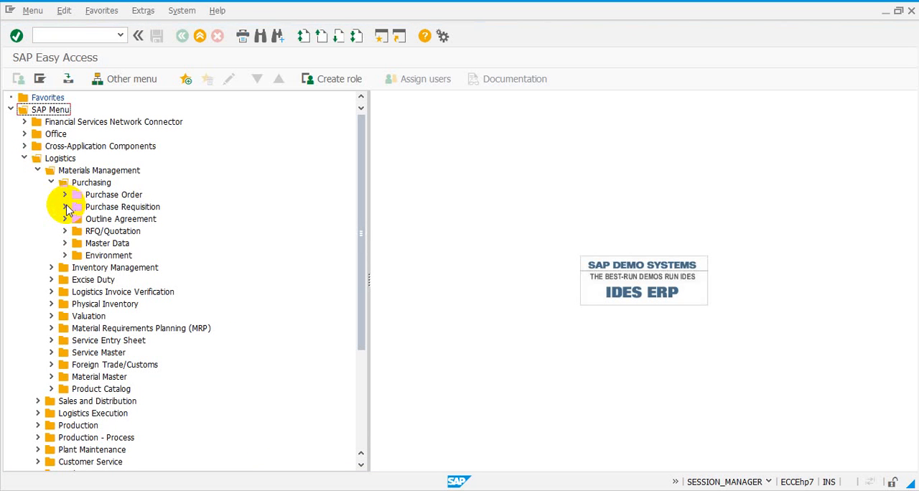
left_click(65, 207)
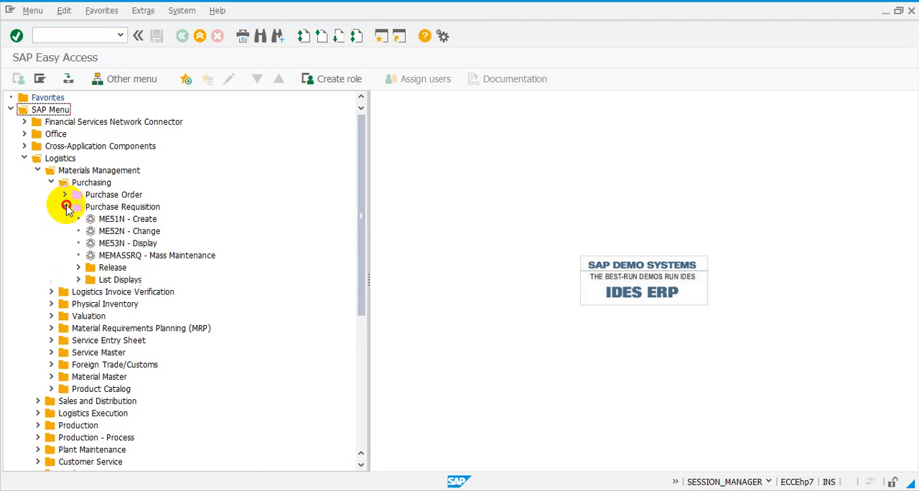
double_click(108, 219)
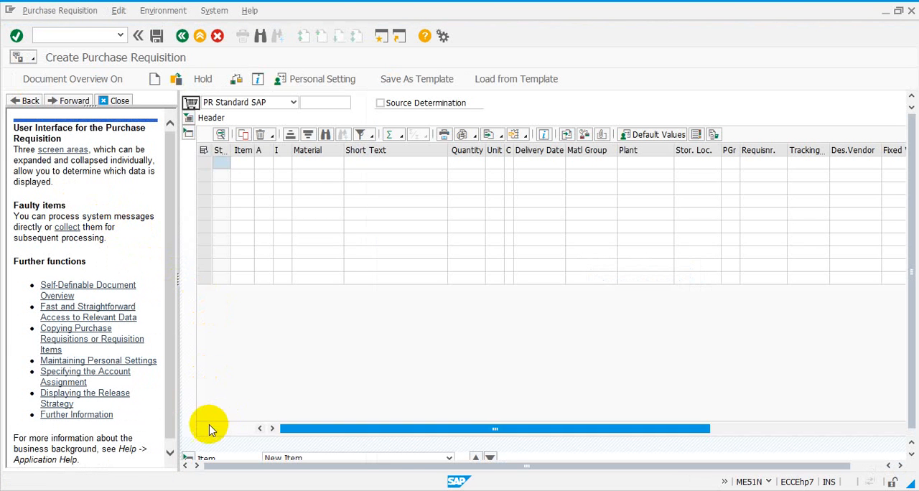
- In the other SAP Easy Access session, expand Materials Management, review the display settings including Display Technical Names, and cancel without changes
mouse_move(111, 486)
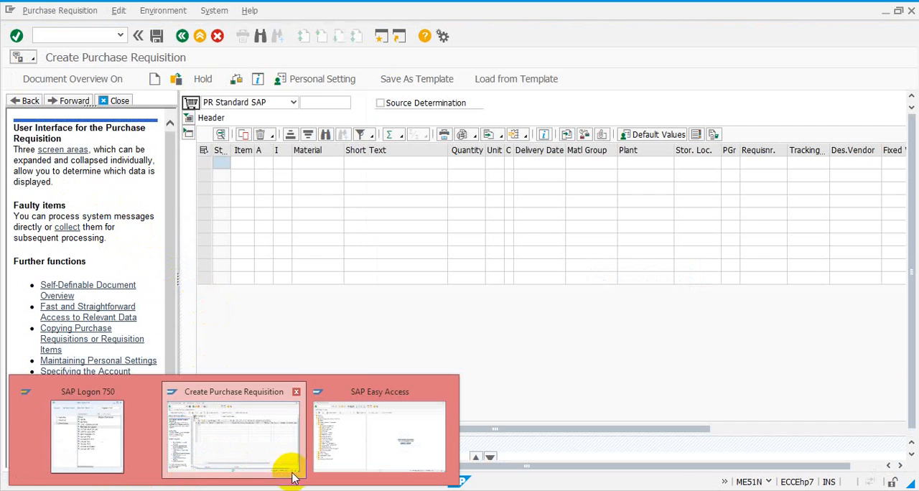
mouse_move(321, 457)
left_click(333, 438)
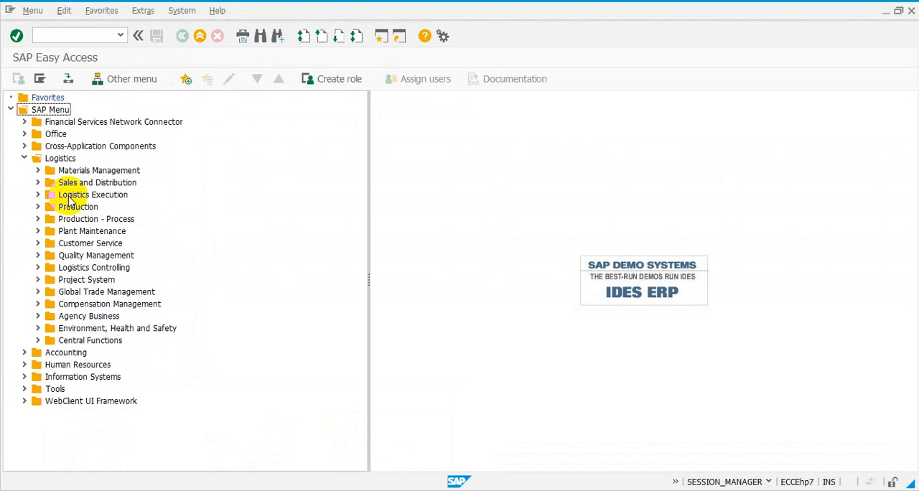
left_click(38, 171)
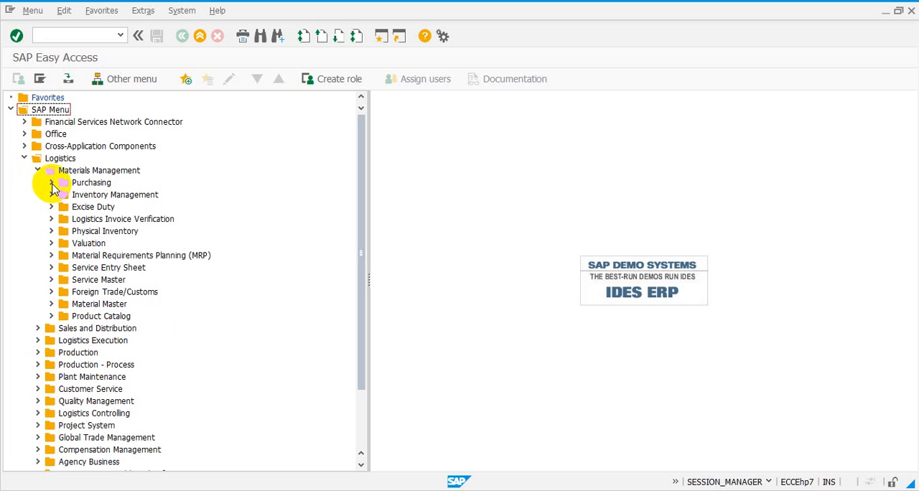
left_click(144, 12)
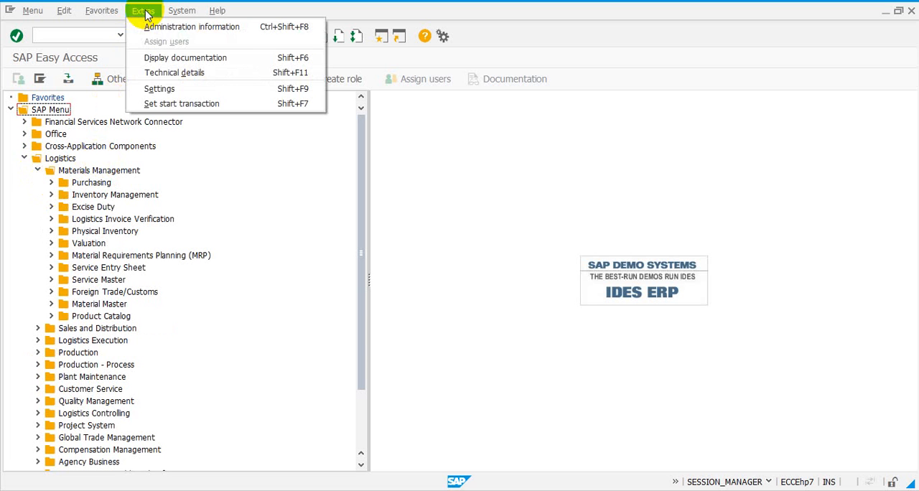
left_click(159, 89)
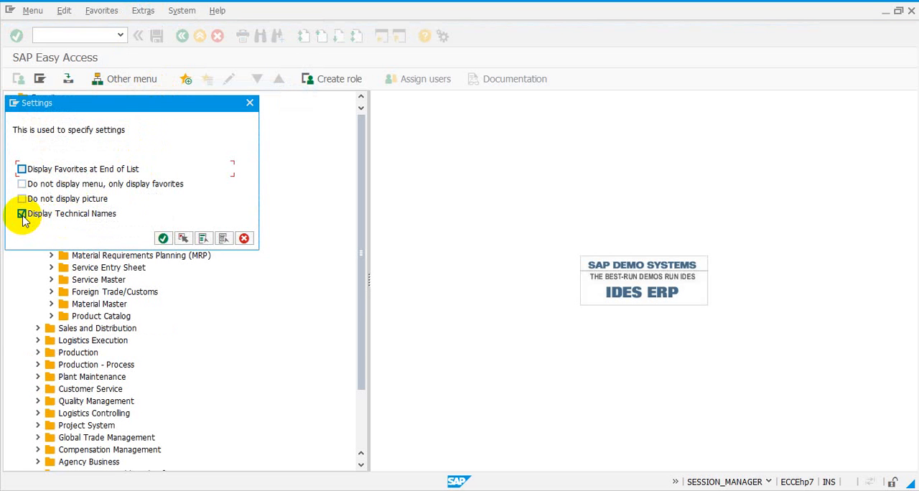
left_click(244, 239)
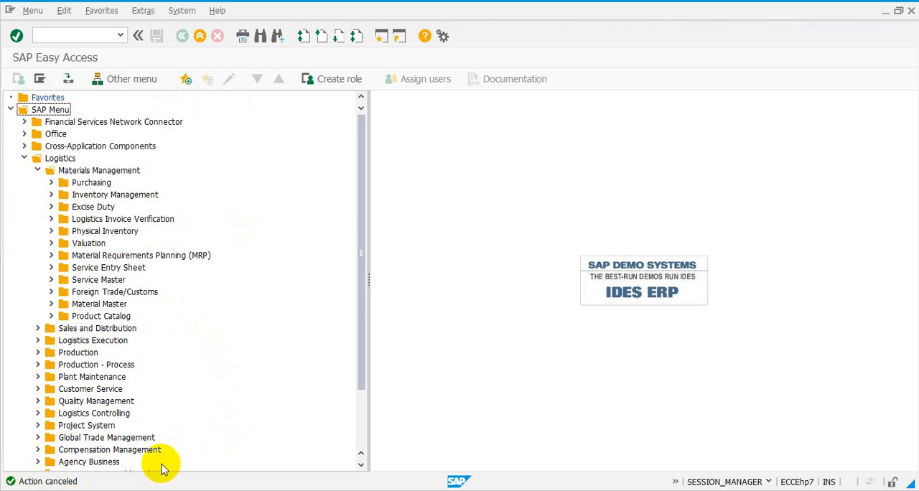
- Return to the Create Purchase Requisition session and close its help text
mouse_move(109, 490)
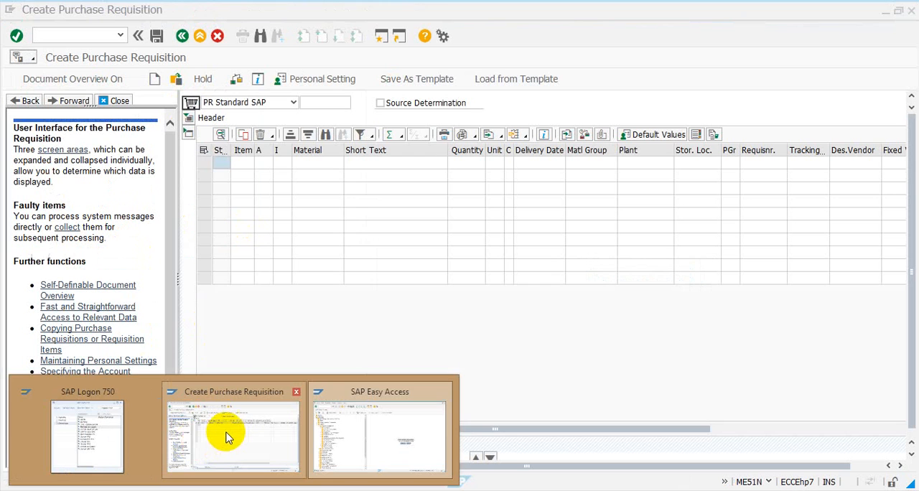
left_click(227, 432)
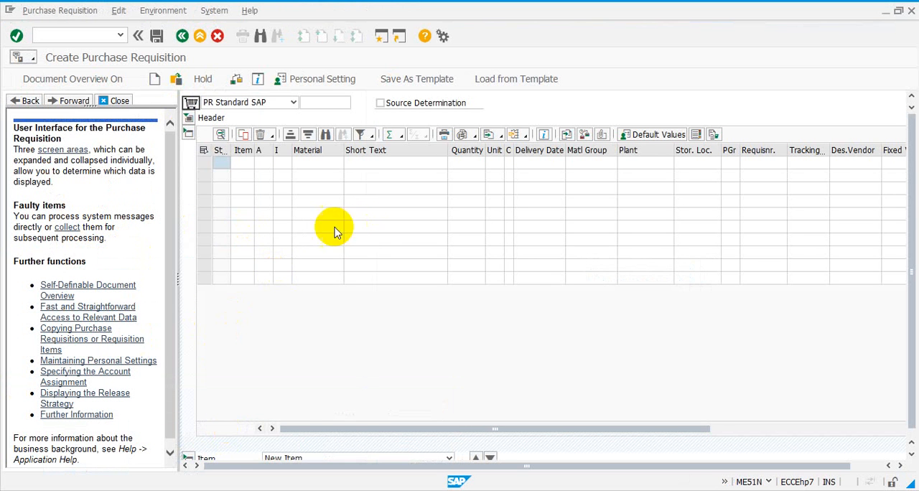
left_click(109, 101)
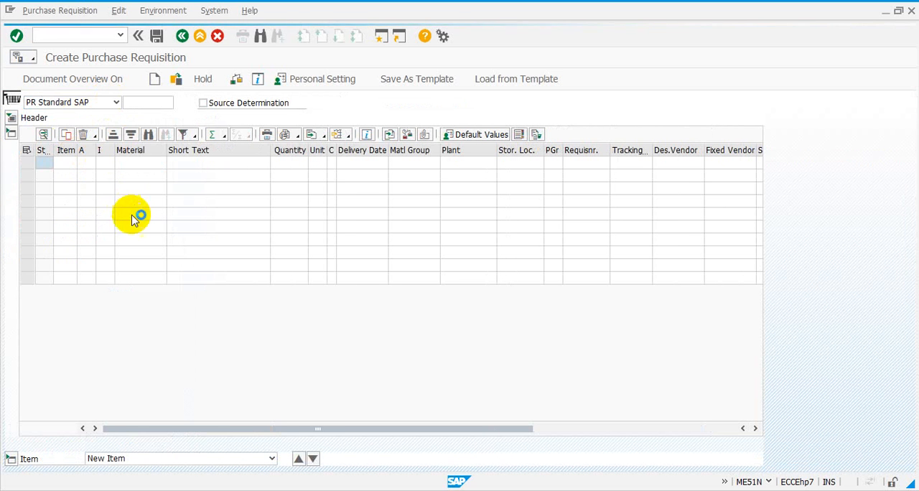
- Look through the available purchase requisition document types, keeping PR Standard SAP selected
left_click(116, 103)
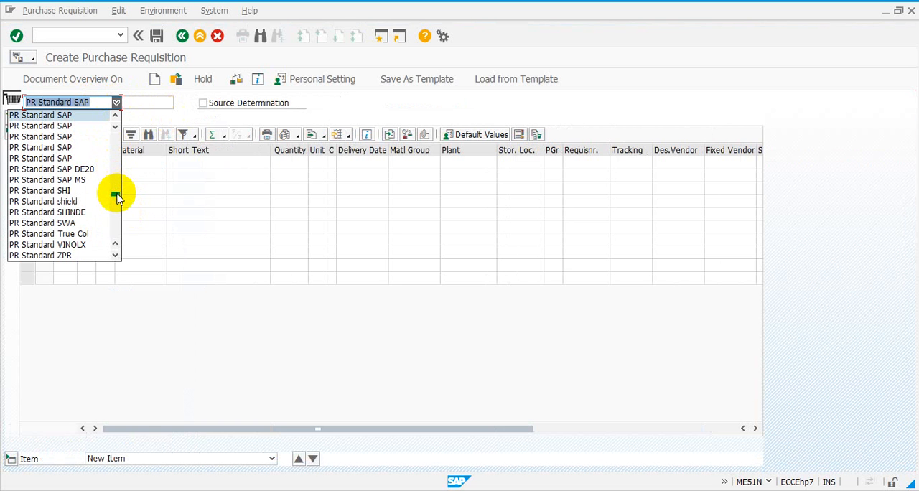
left_click_drag(116, 195, 116, 239)
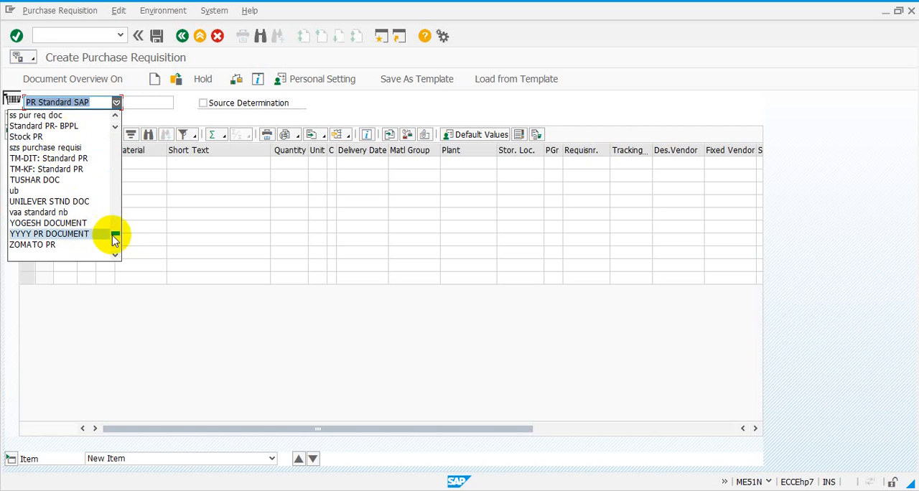
left_click_drag(115, 237, 121, 151)
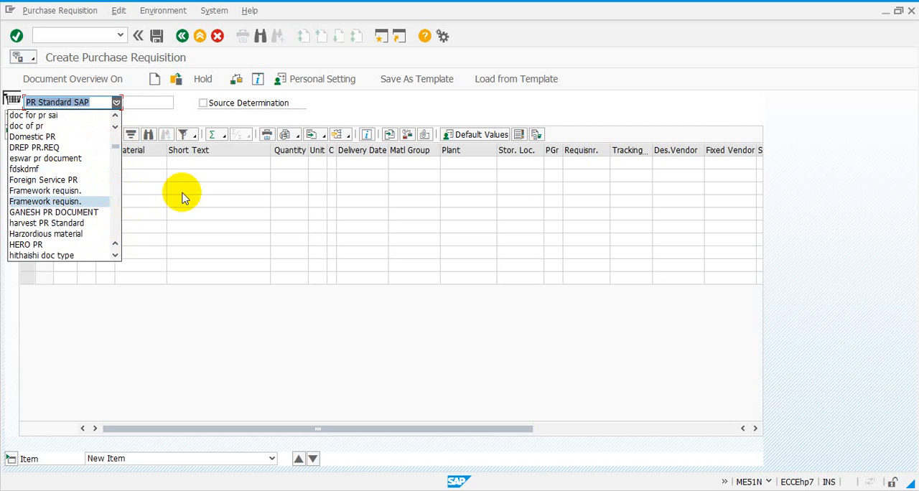
left_click(182, 194)
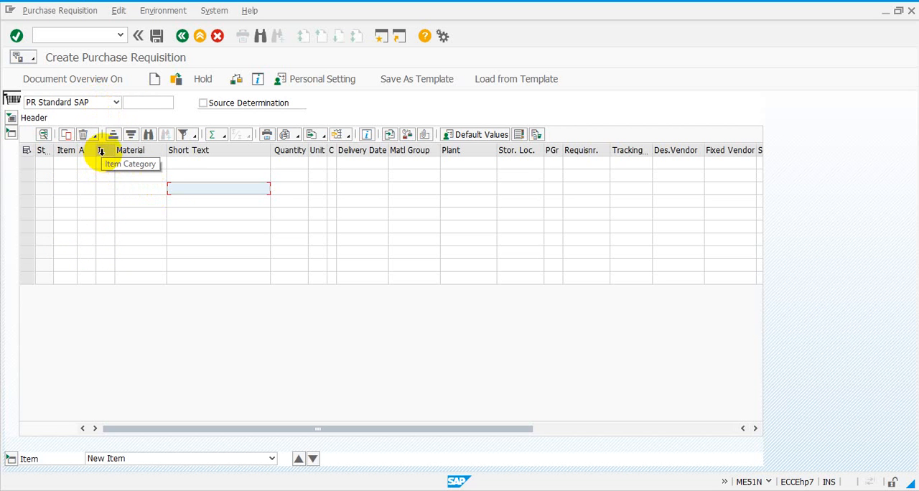
- Look up the item categories allowed for PR Standard SAP in the first item row without choosing one
left_click(106, 164)
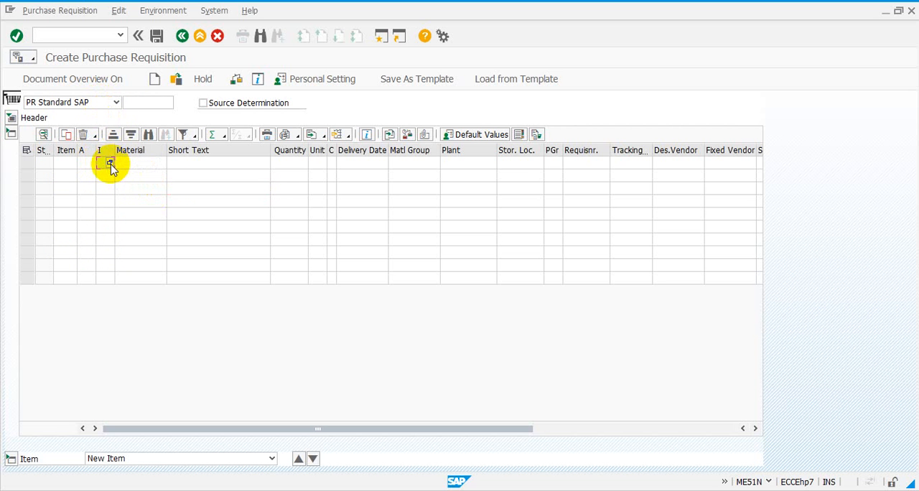
left_click(110, 164)
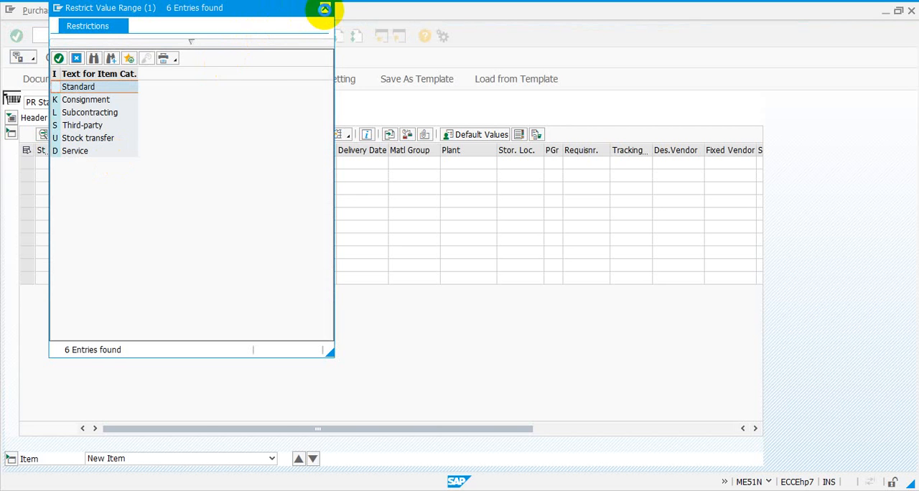
left_click(324, 9)
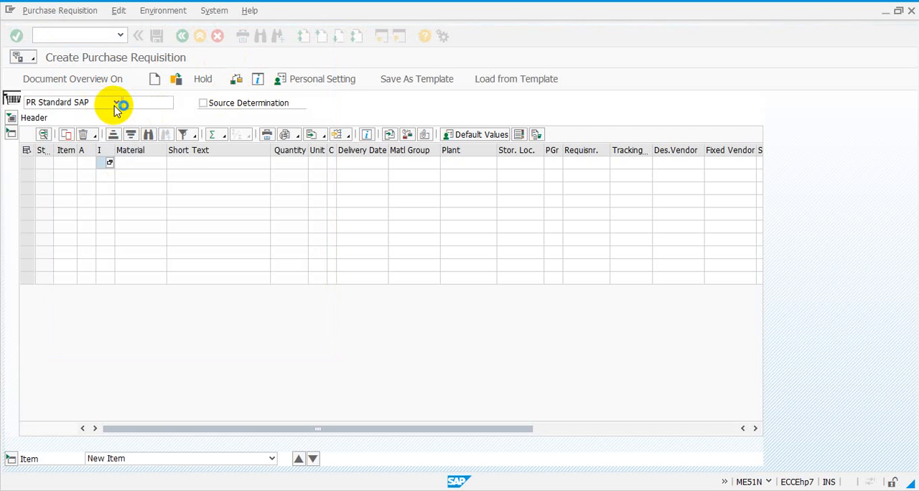
- Set the document type to Framework requisn. and look up its allowed item categories without choosing one
left_click(116, 103)
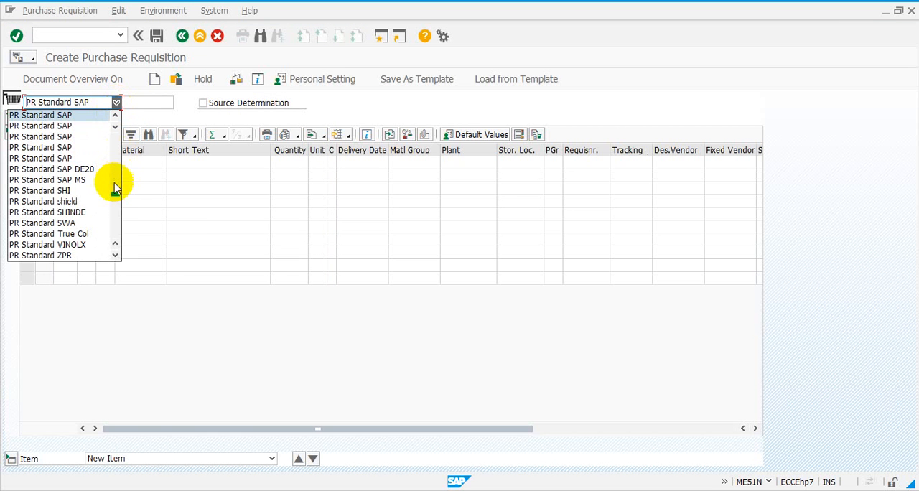
left_click_drag(116, 195, 115, 149)
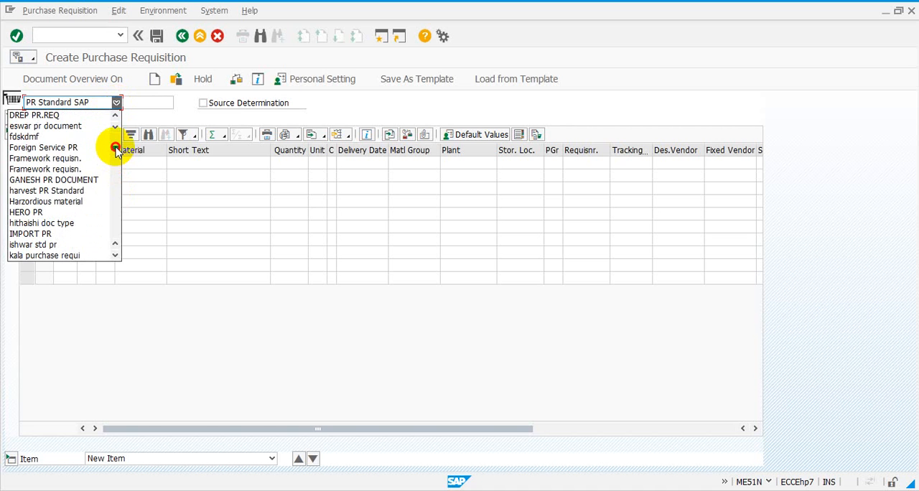
left_click(81, 159)
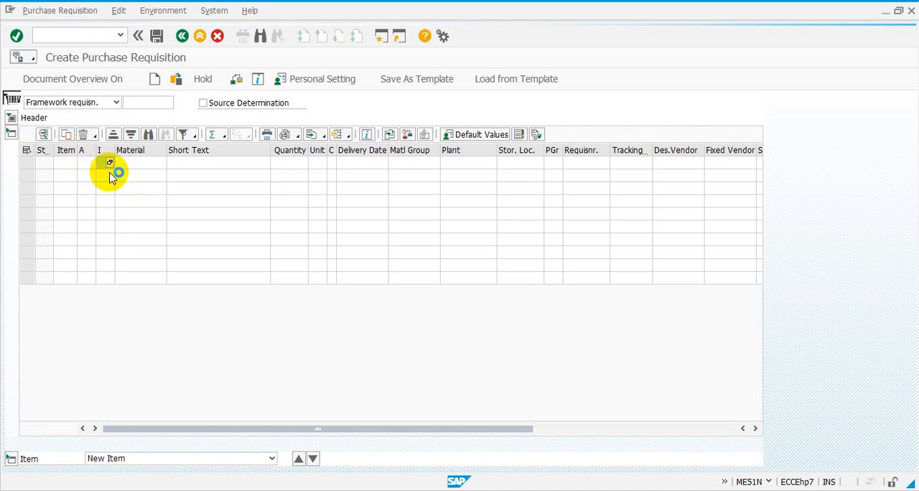
left_click(112, 165)
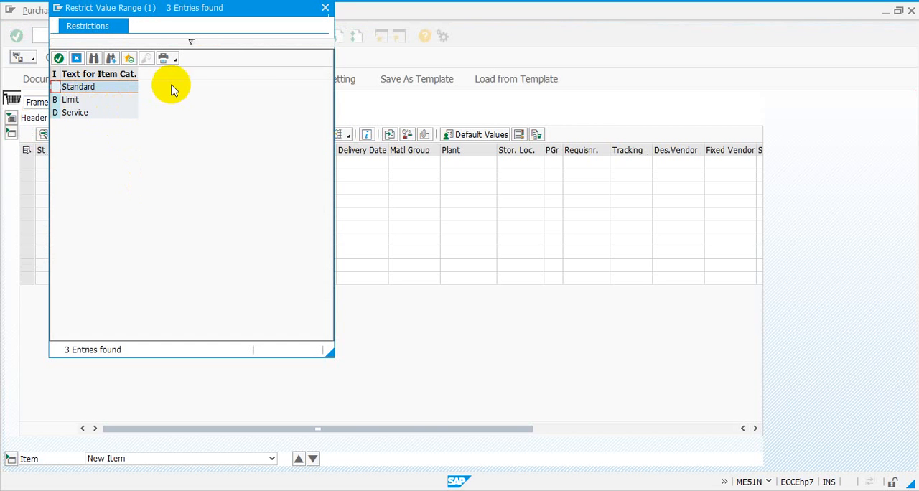
left_click(325, 9)
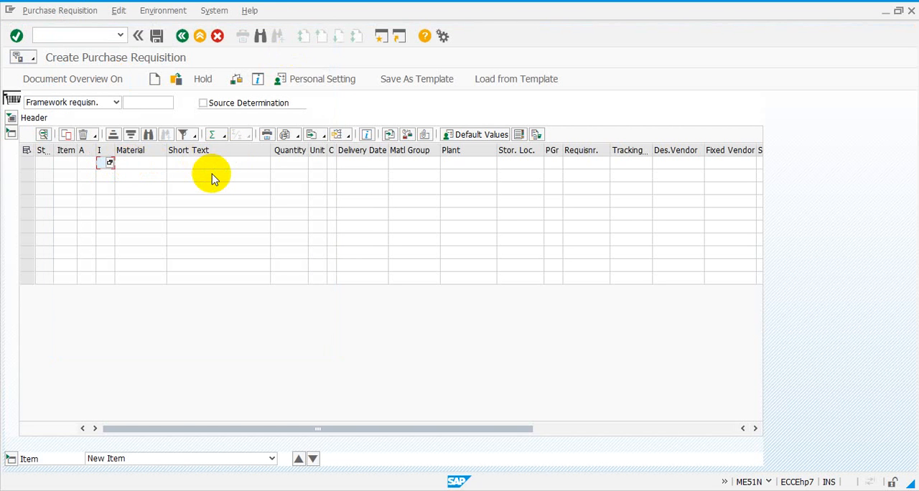
- Look through the purchase requisition document types to locate PR Standard SAP
left_click(117, 102)
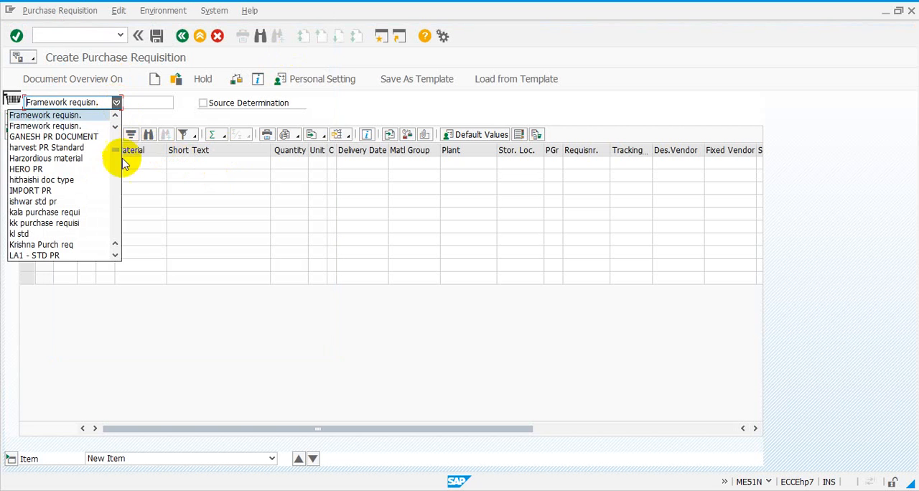
left_click(116, 256)
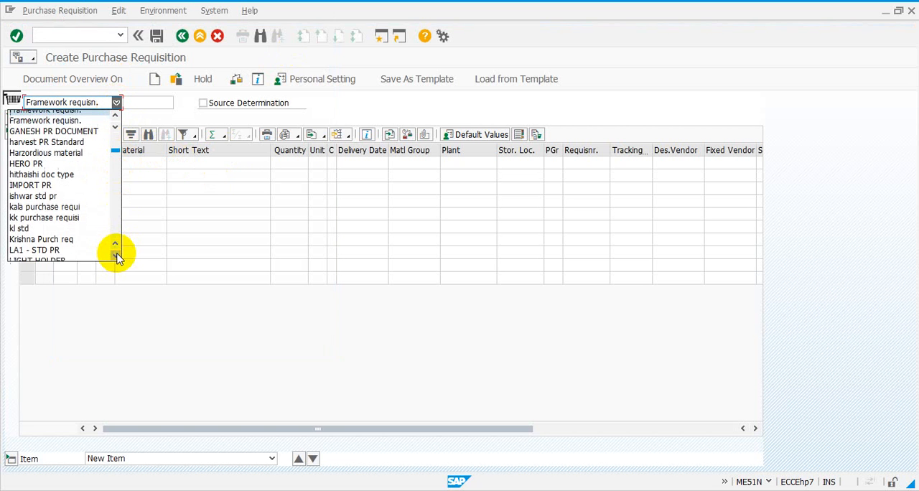
left_click(116, 256)
left_click(116, 255)
left_click(116, 256)
left_click(117, 256)
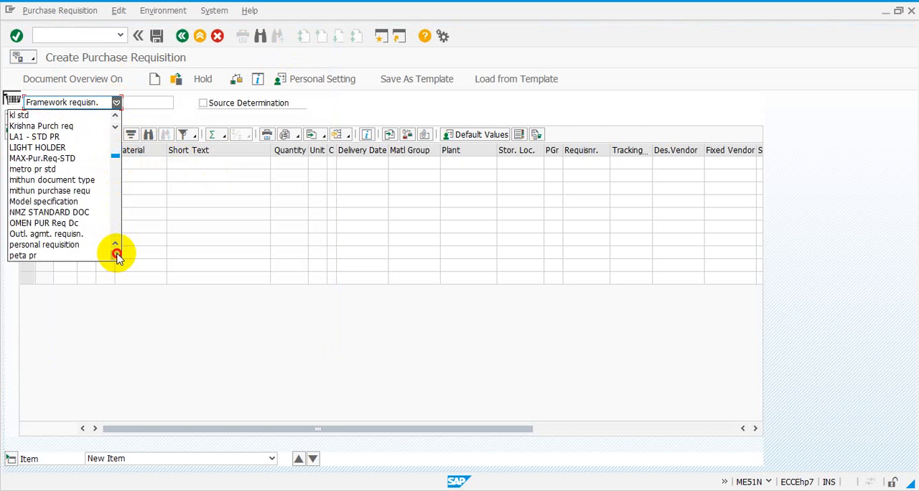
left_click(116, 256)
left_click(116, 255)
left_click(117, 255)
left_click(116, 255)
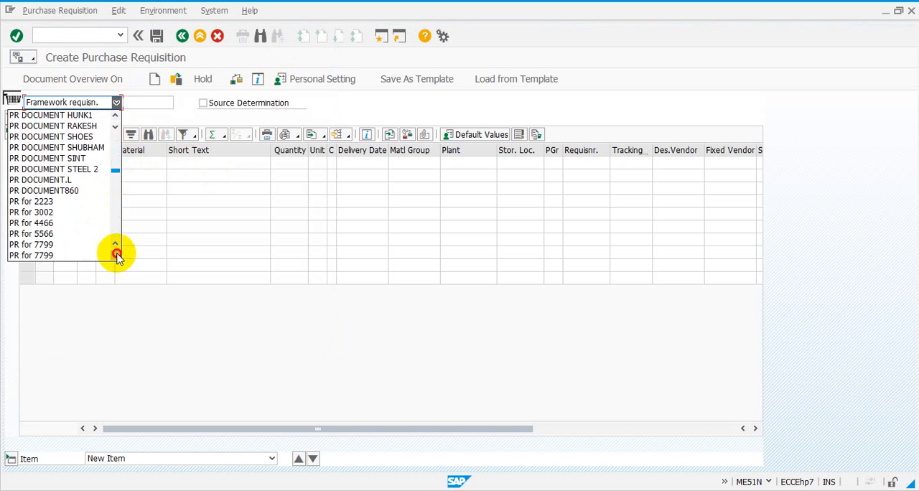
left_click(117, 256)
left_click(116, 256)
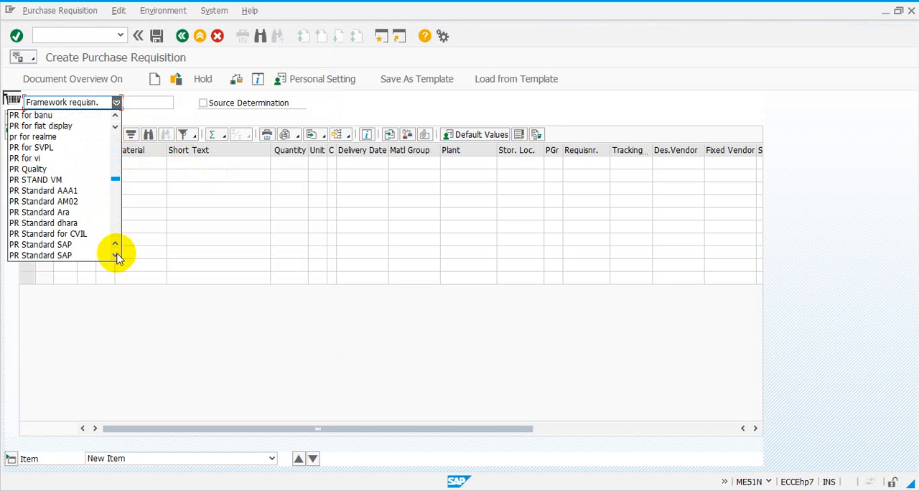
left_click(116, 256)
left_click(116, 255)
left_click(116, 256)
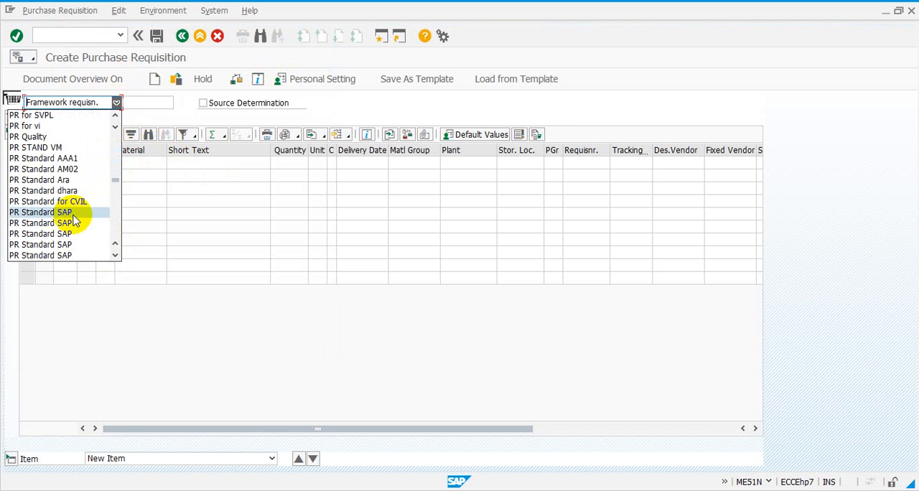
- Leave the requisition and start a fresh one with the default document type PR Standard SAP
left_click(182, 36)
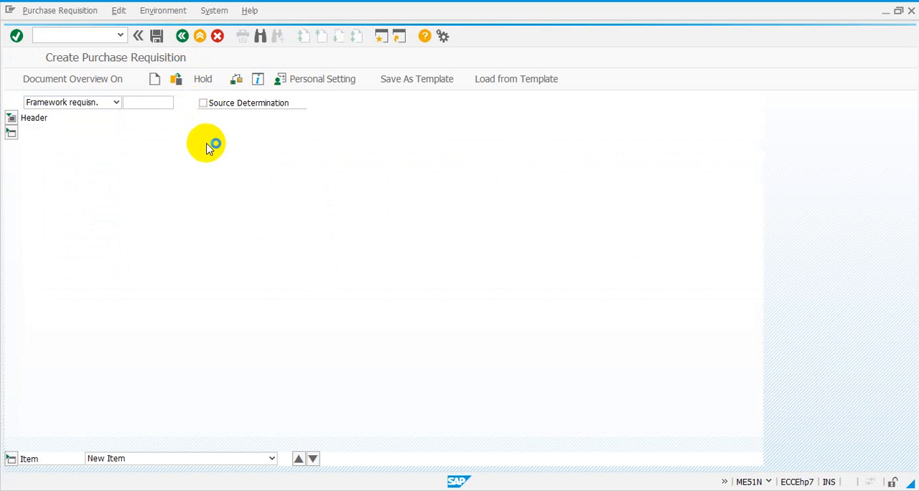
double_click(141, 219)
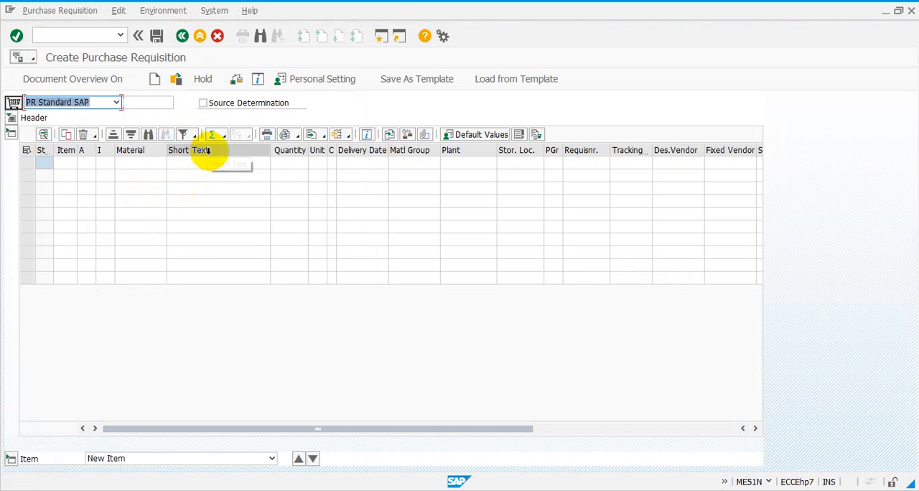
left_click(162, 102)
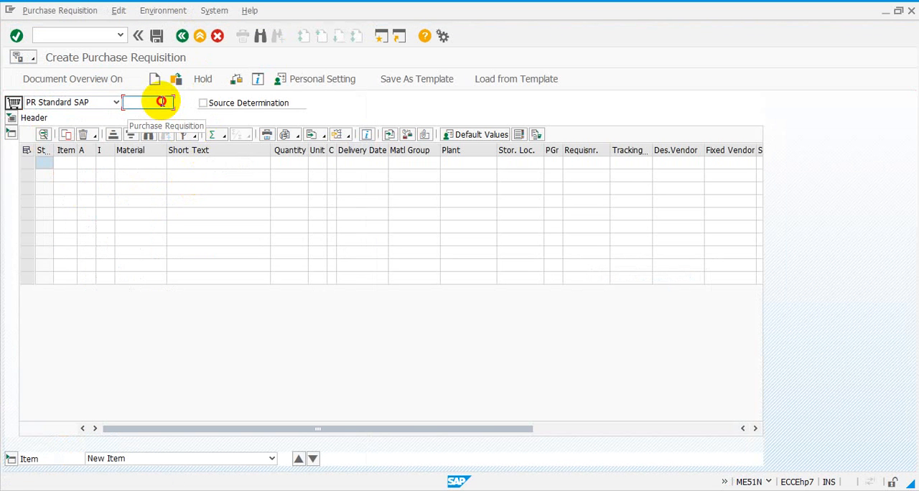
- Examine the material search options for the first item, including Material by Material Type, without choosing a material, and clear the stray text in the second row
left_click(145, 164)
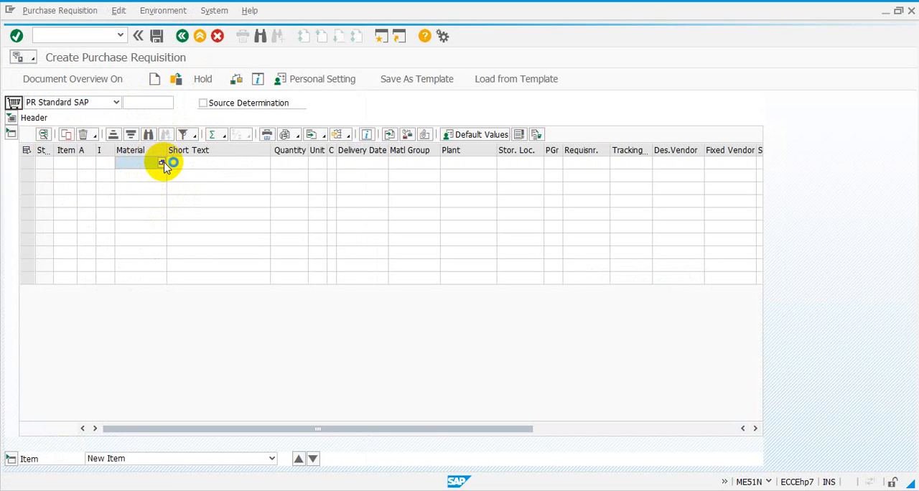
left_click(162, 164)
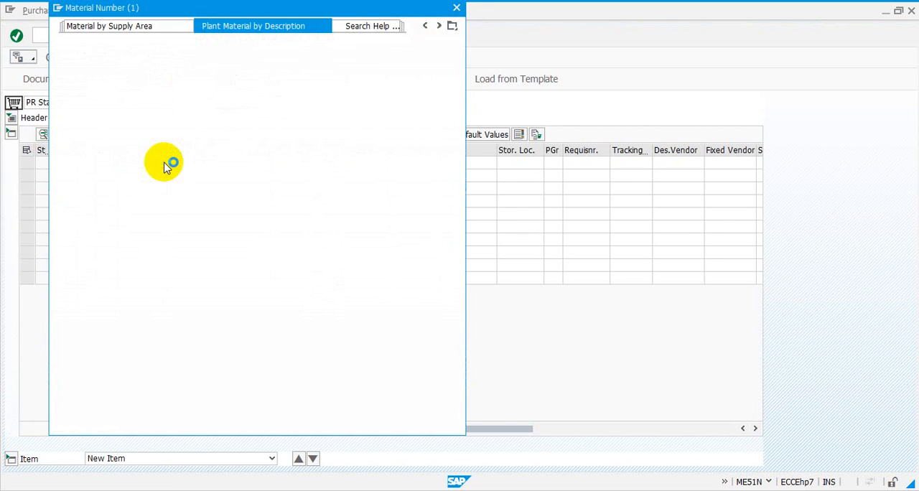
left_click(452, 25)
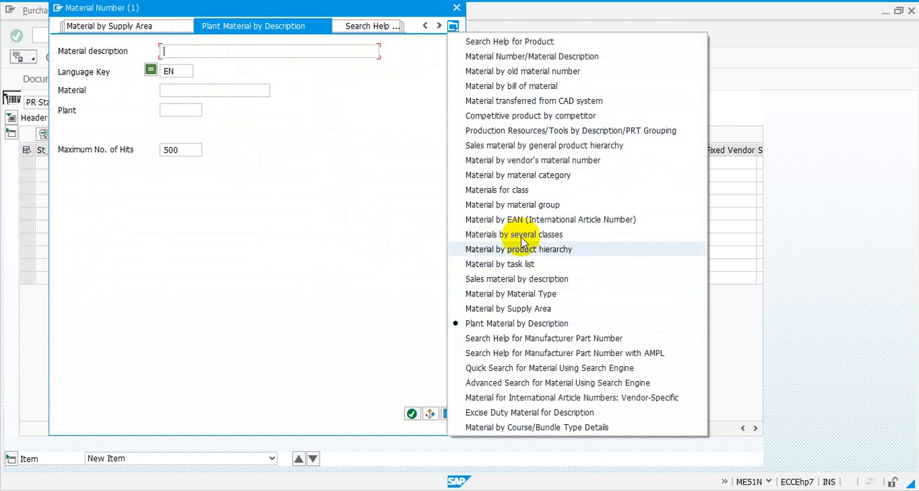
left_click(523, 294)
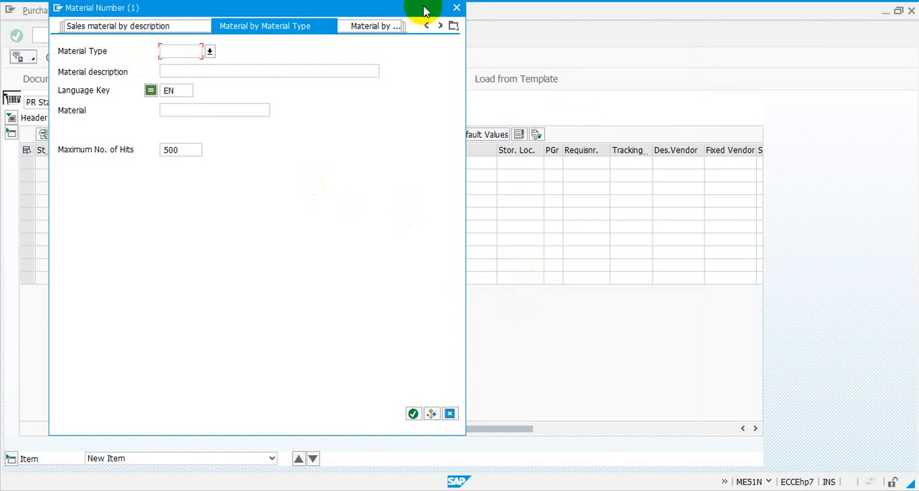
left_click(456, 8)
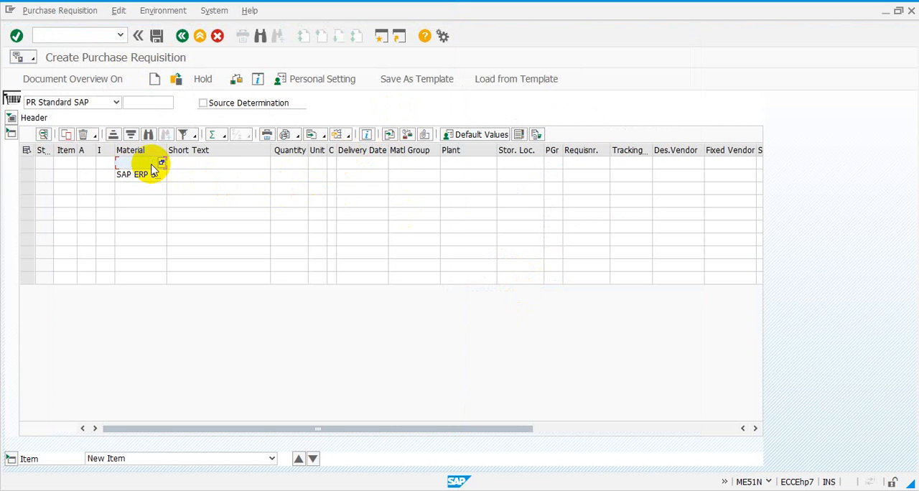
left_click(152, 176)
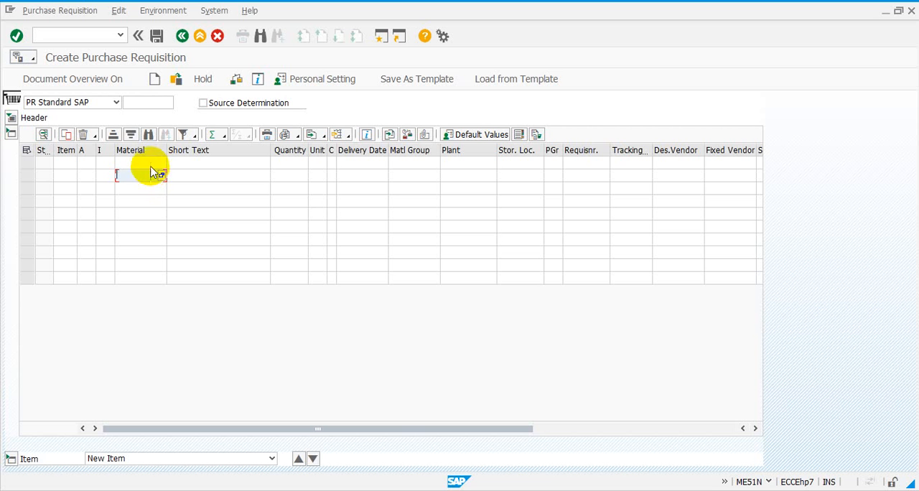
left_click(149, 164)
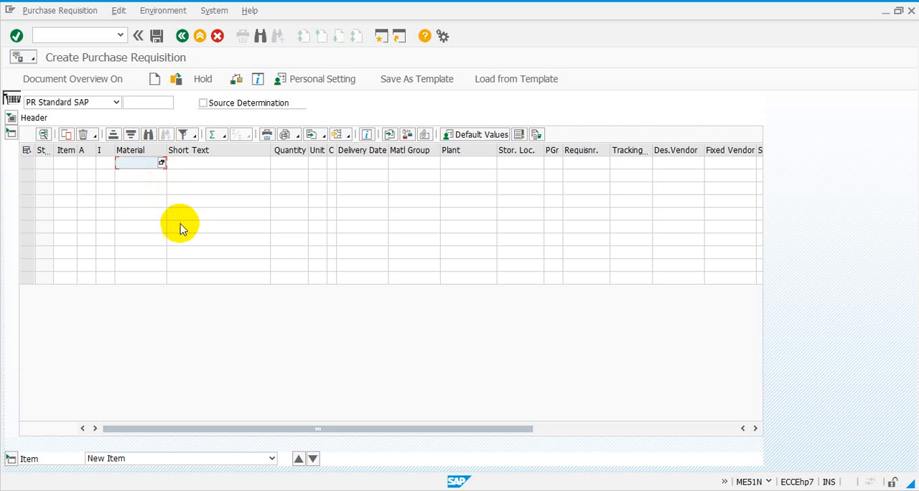
- Search materials by the description *IMHEN* and enter IMHEN BATTERY (100AMPS), SFP-0010, as the first item's material
left_click(162, 165)
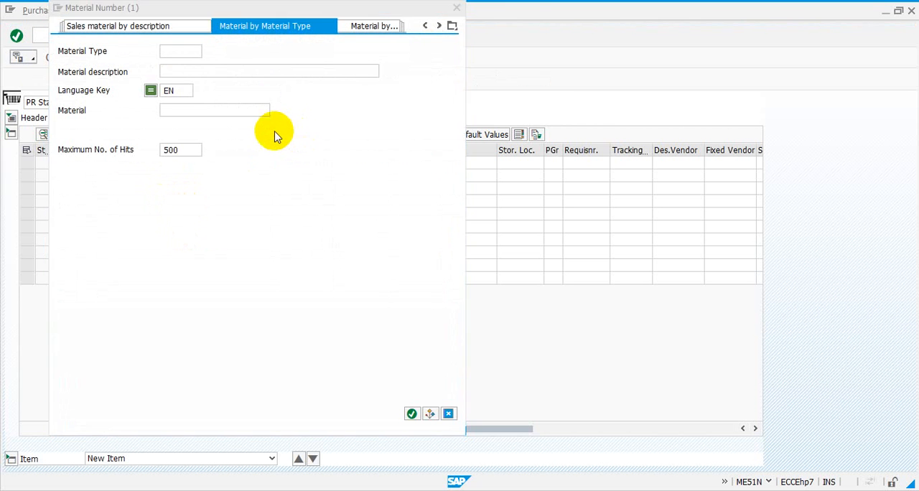
left_click(455, 28)
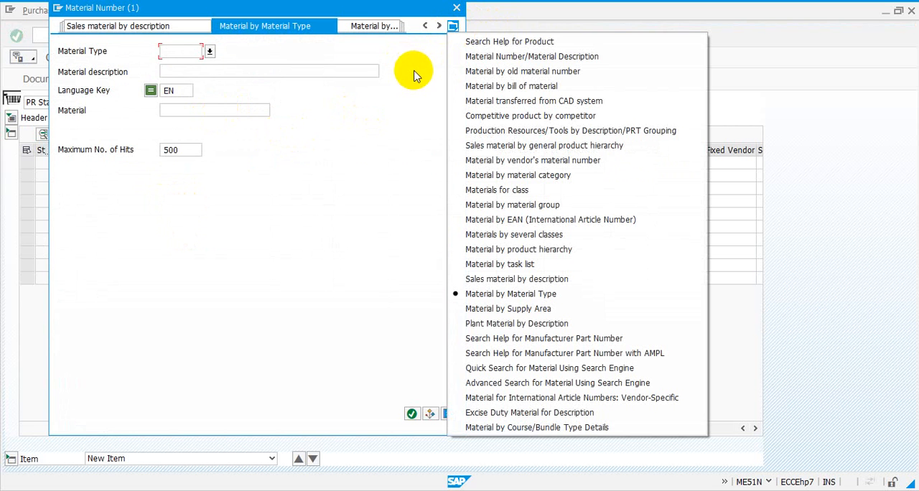
left_click(506, 57)
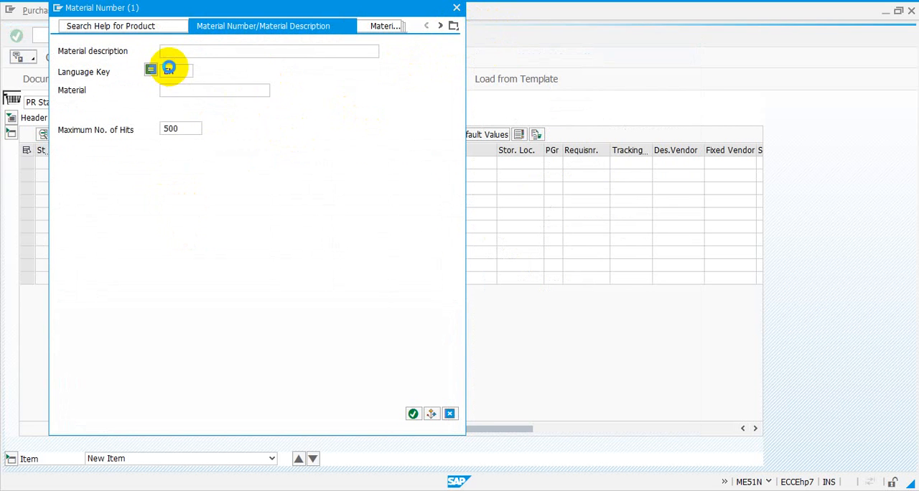
left_click(172, 51)
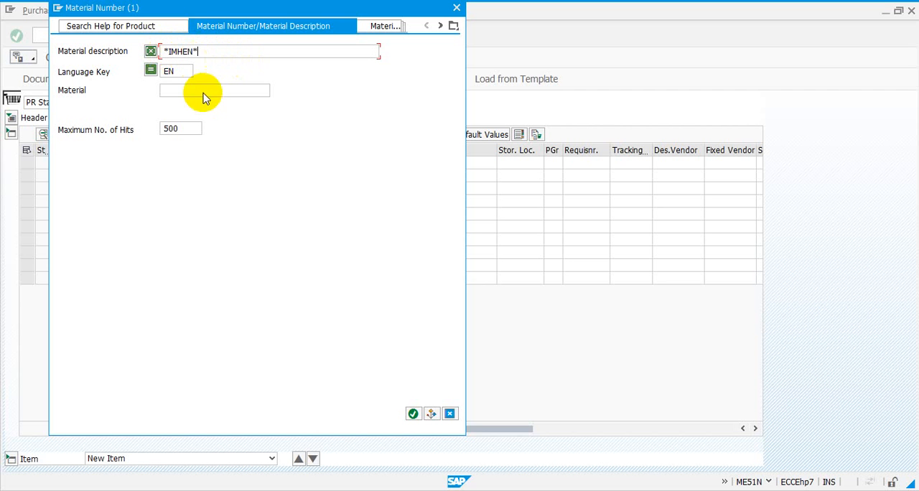
left_click(411, 414)
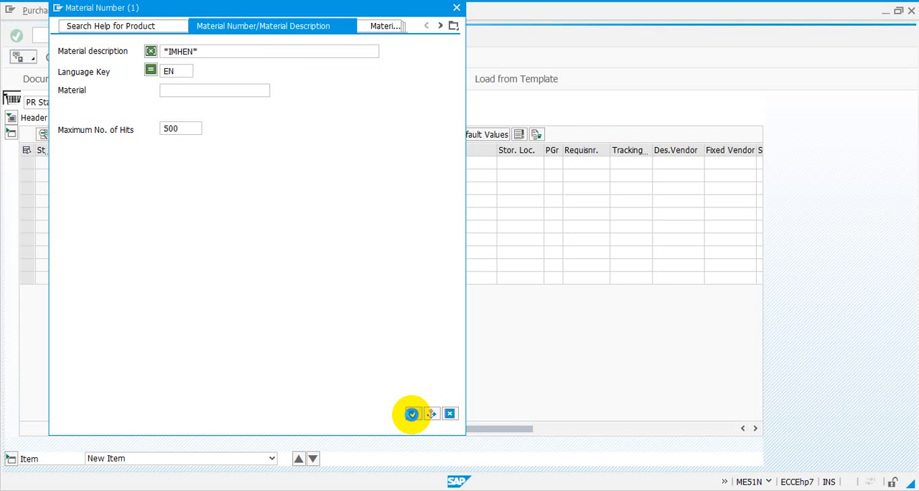
left_click(411, 414)
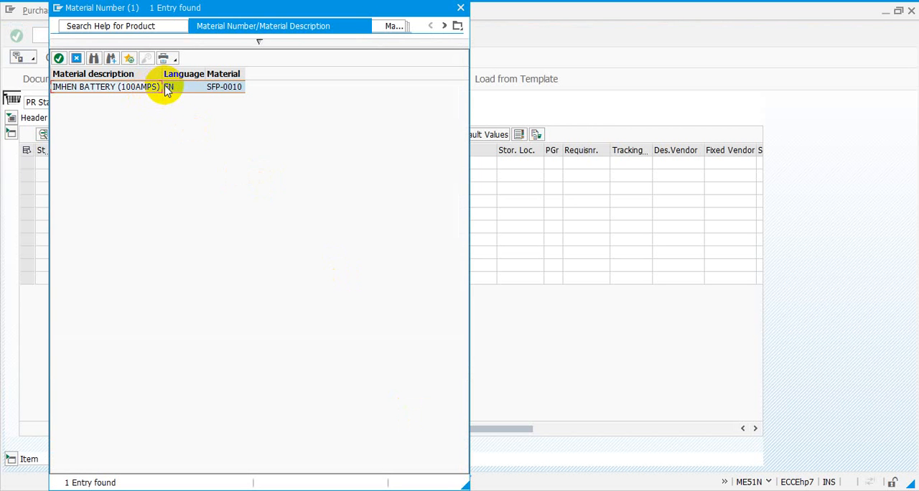
double_click(93, 86)
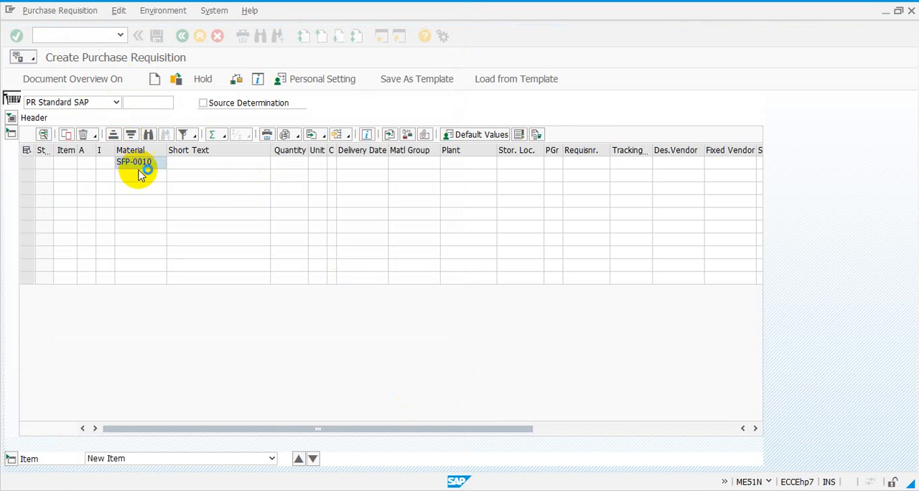
- Set the item's quantity to 20, plant to 1000, storage location to 0001 and purchasing group to 001
left_click(284, 167)
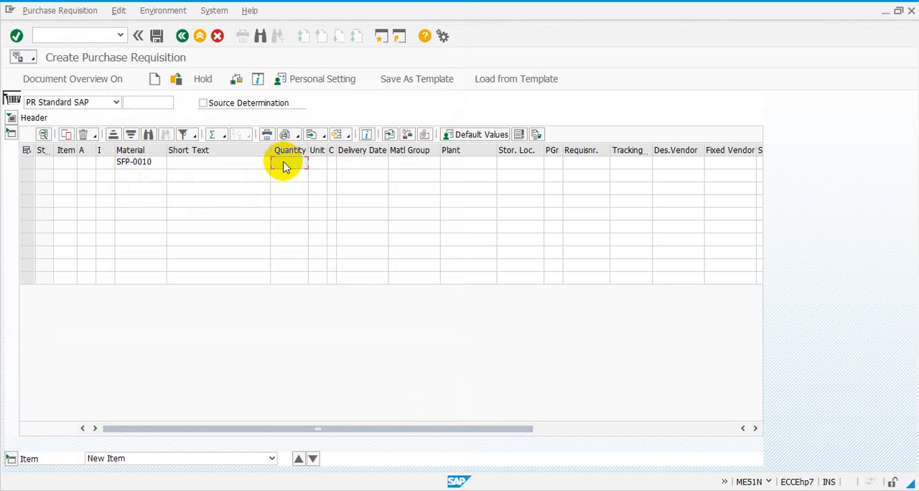
type("20")
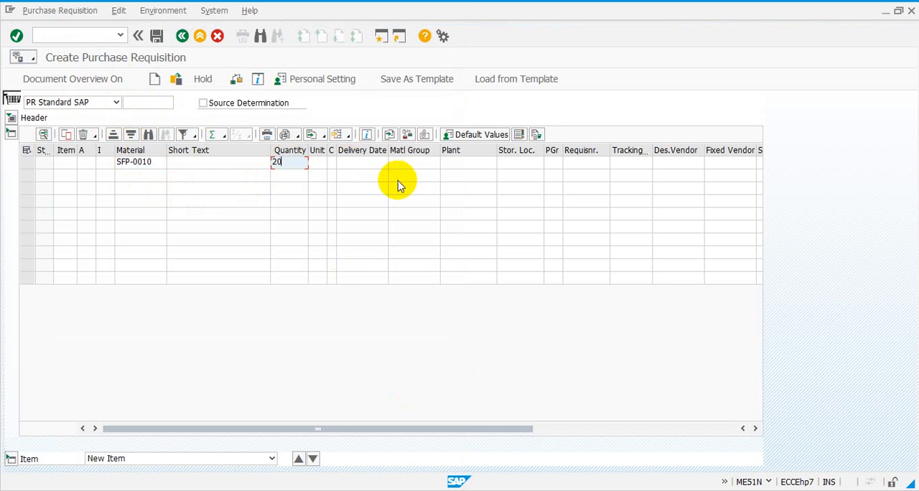
left_click(472, 164)
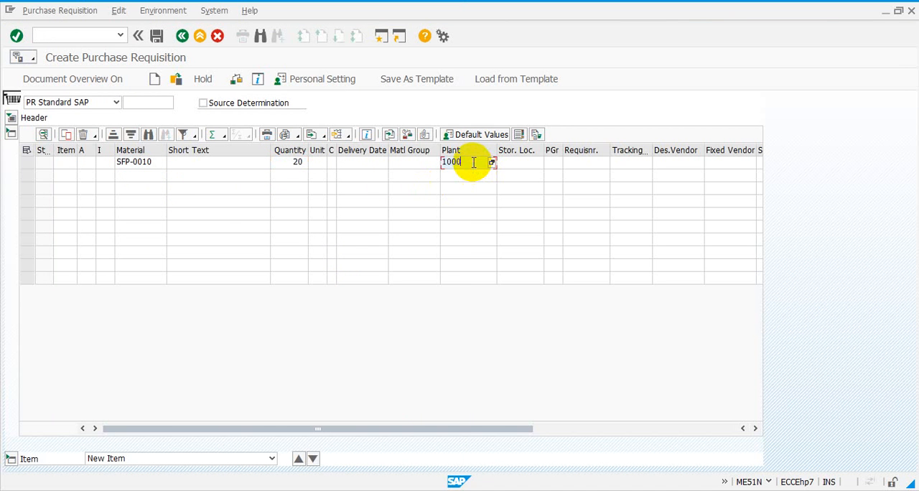
left_click(533, 165)
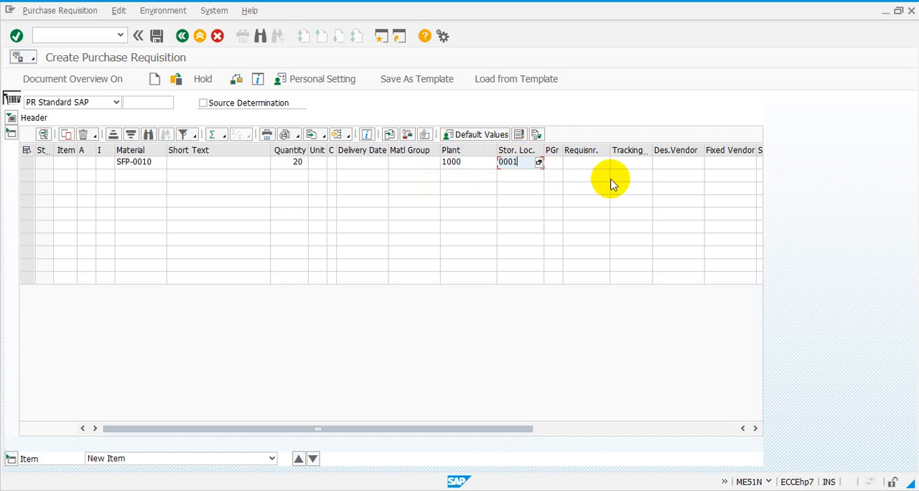
left_click(559, 163)
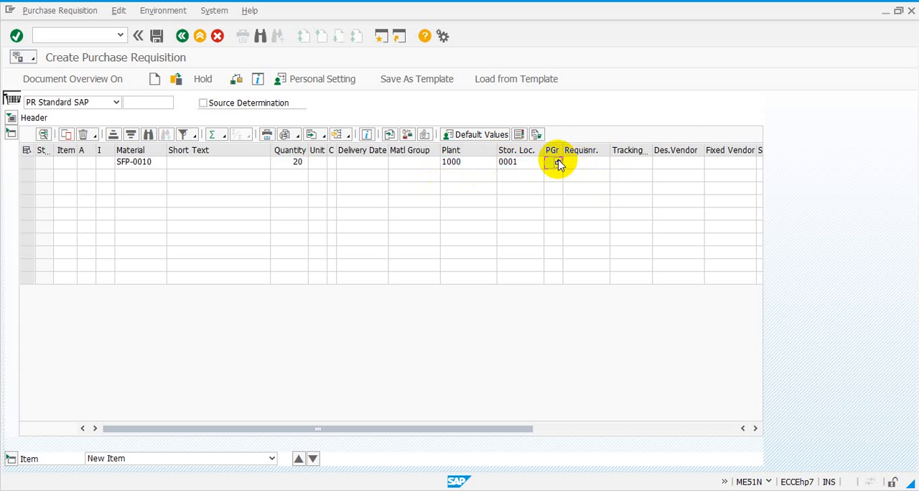
type("1")
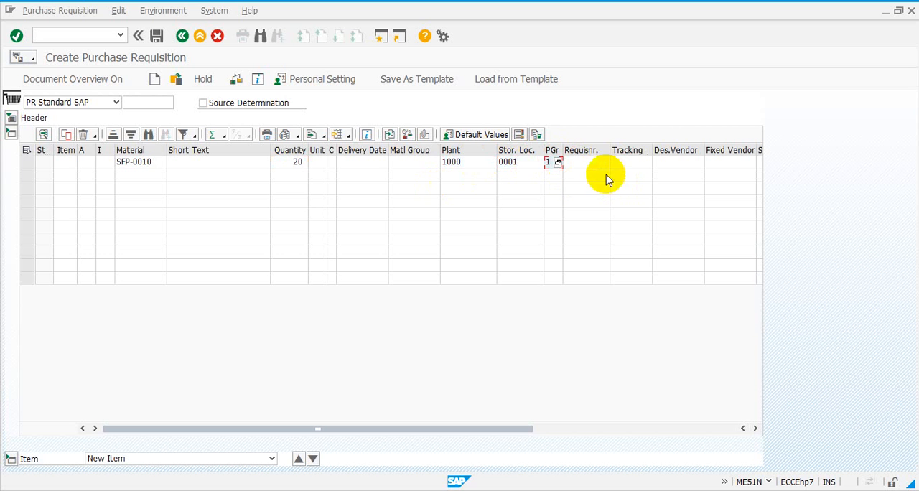
- Enter the requisitioner's name and tracking number ST-5-9-22 for the item, and validate the entries
left_click(596, 164)
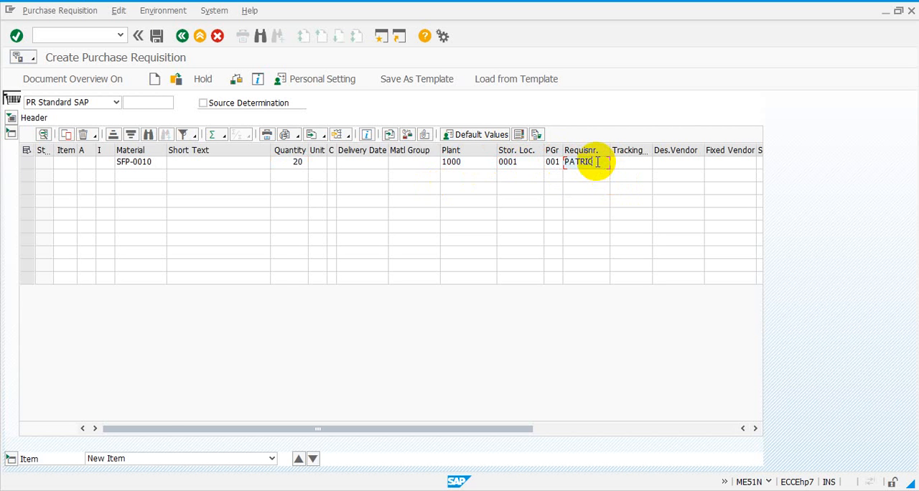
left_click(619, 163)
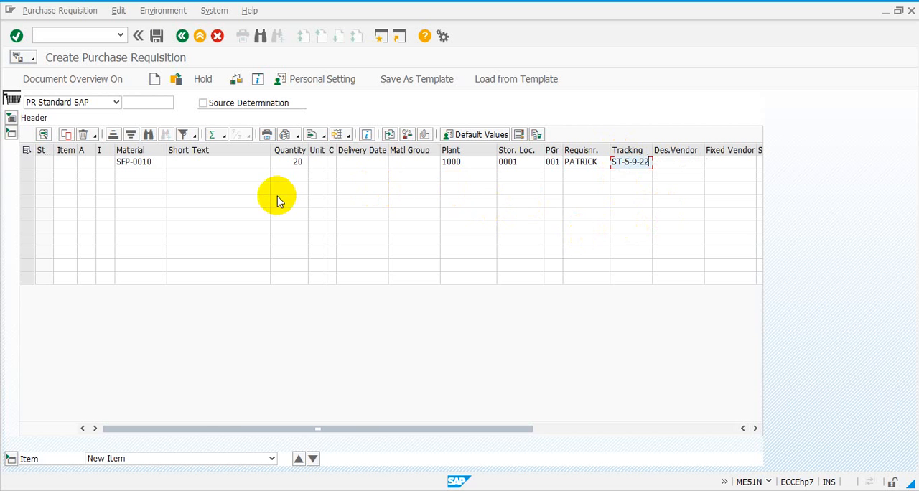
left_click(17, 36)
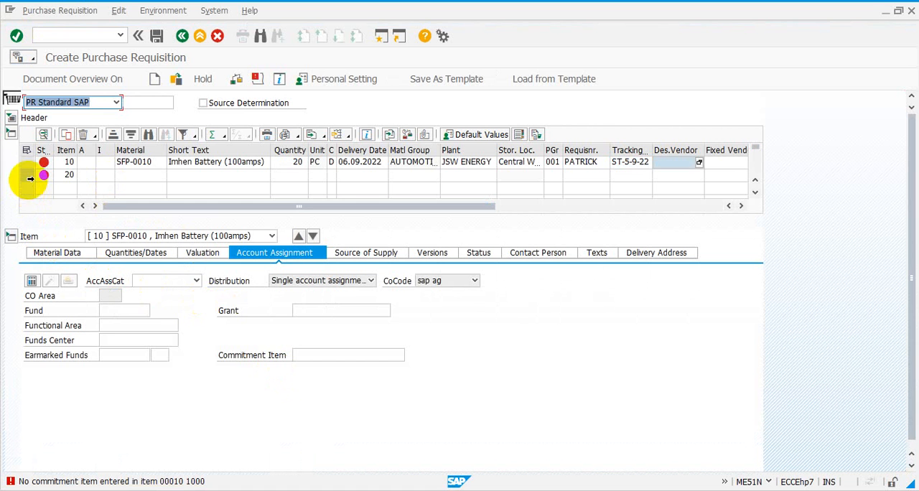
- Delete the empty item 20 from the requisition and confirm the deletion
left_click(27, 176)
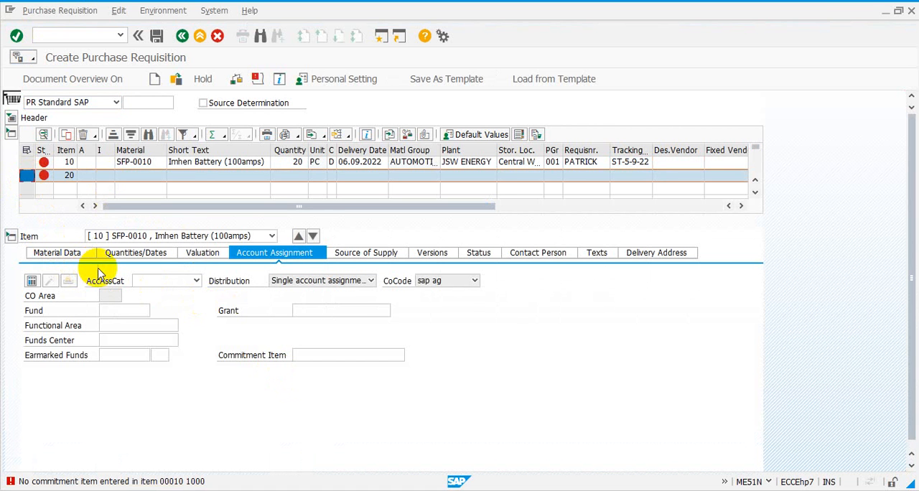
left_click(84, 137)
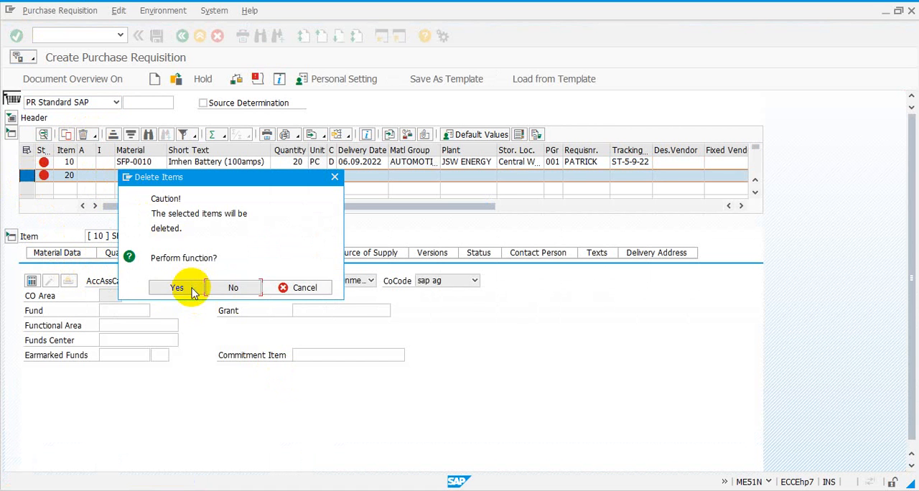
left_click(193, 291)
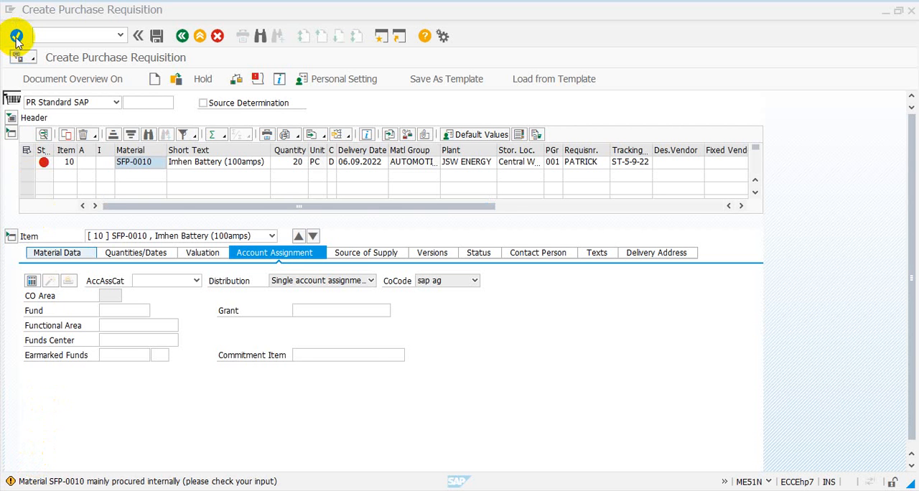
- Validate the requisition and examine the error messages for item 10
left_click(16, 36)
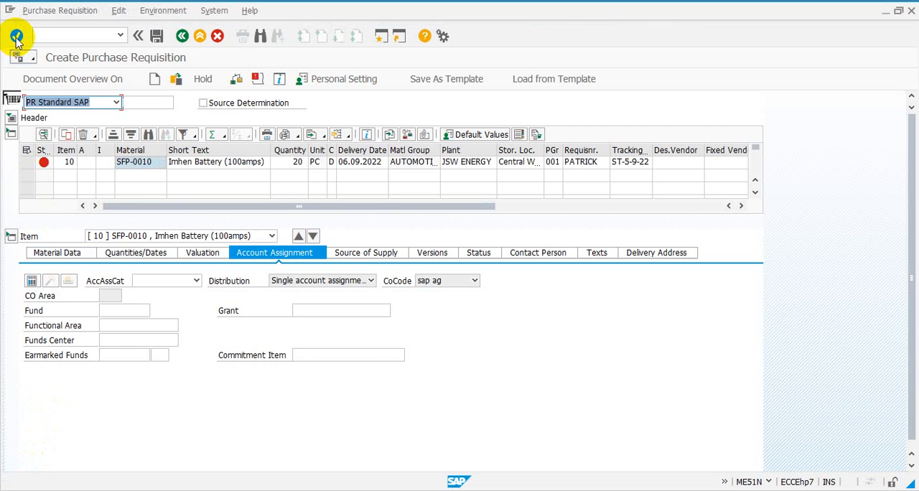
left_click(45, 165)
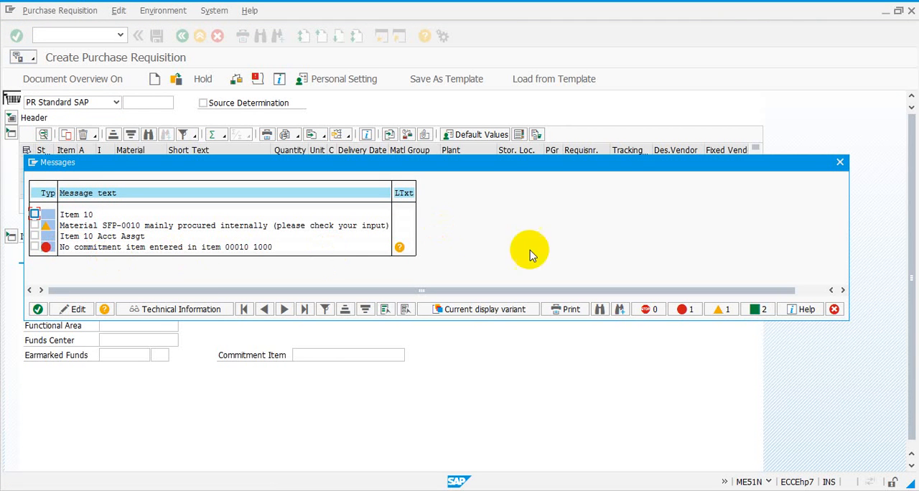
left_click(839, 164)
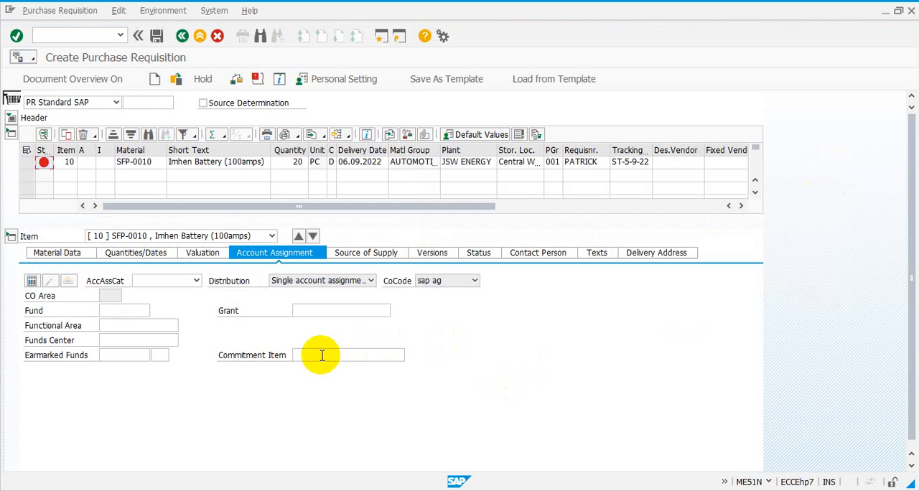
- Set the commitment item to 1111 in item 10's account assignment and validate the entry
left_click(321, 355)
left_click(321, 355)
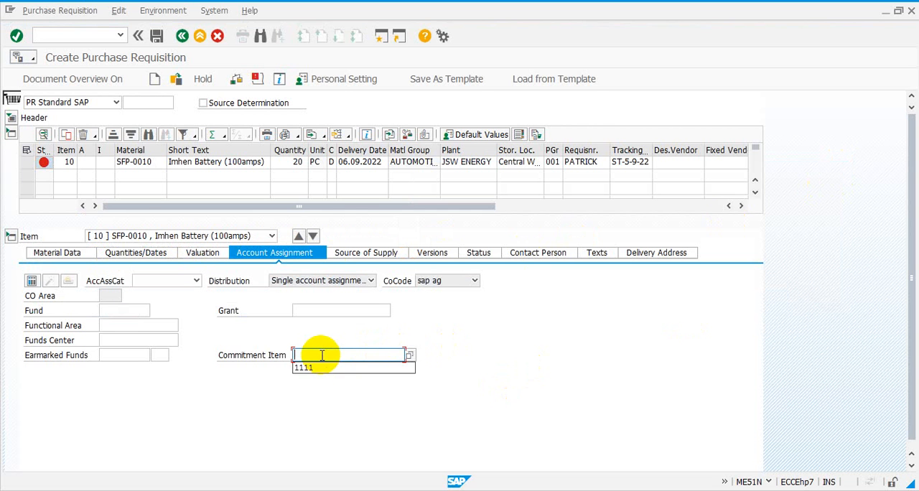
left_click(324, 369)
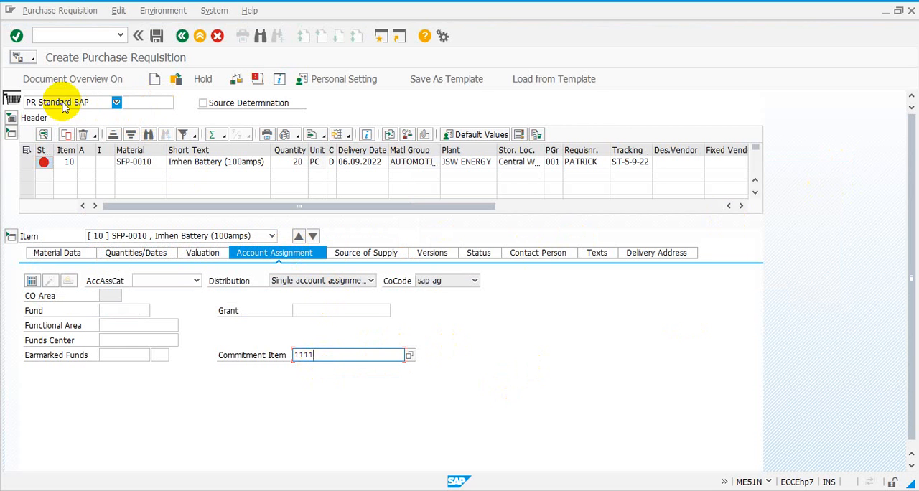
left_click(16, 36)
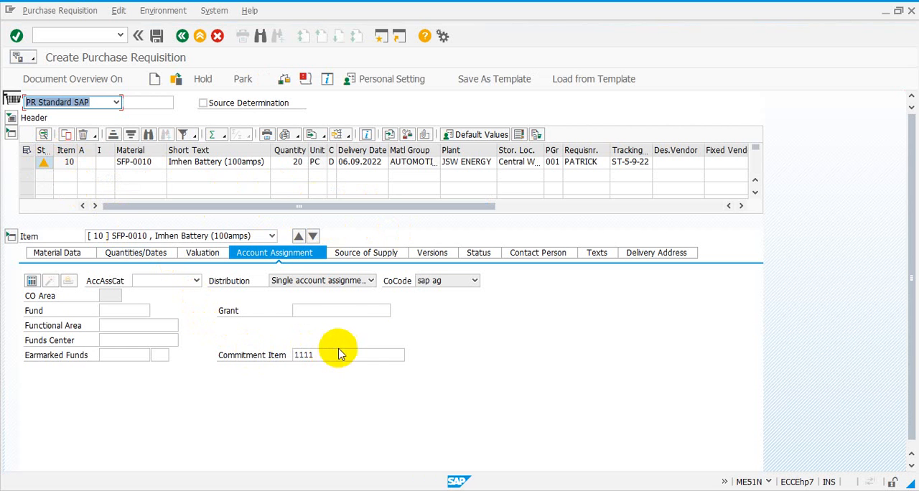
- Show item 10's material data, collapse the item overview and item detail sections, and expand both again with item 10 selected
left_click(72, 253)
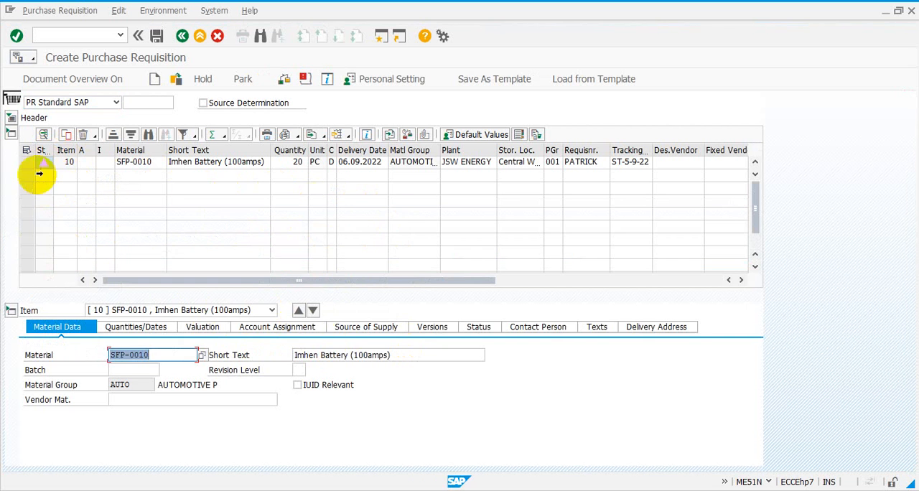
left_click(12, 135)
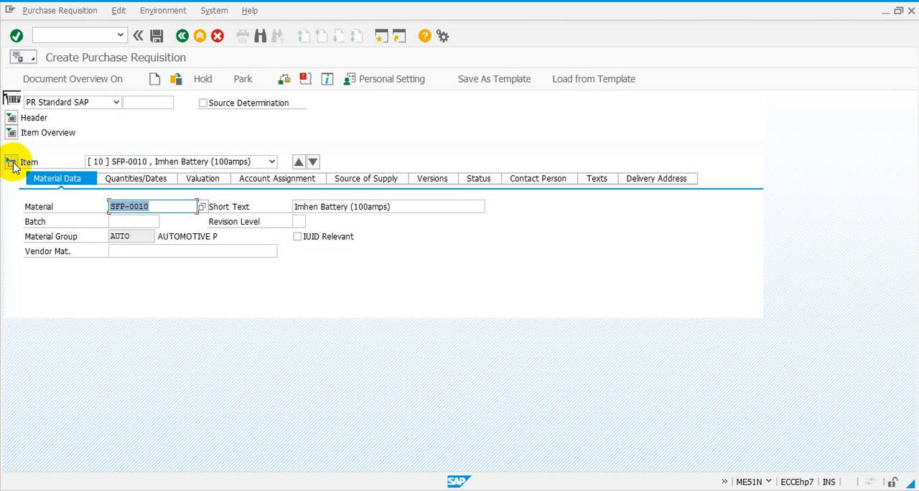
left_click(12, 163)
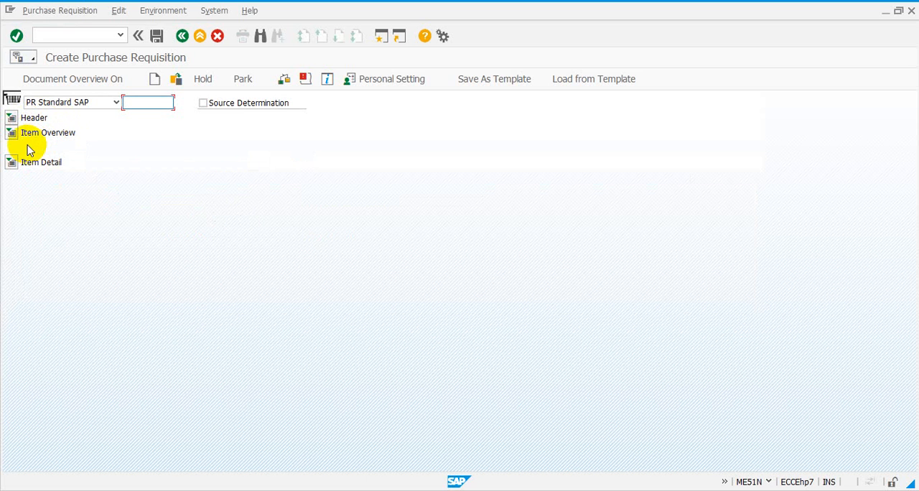
left_click(14, 133)
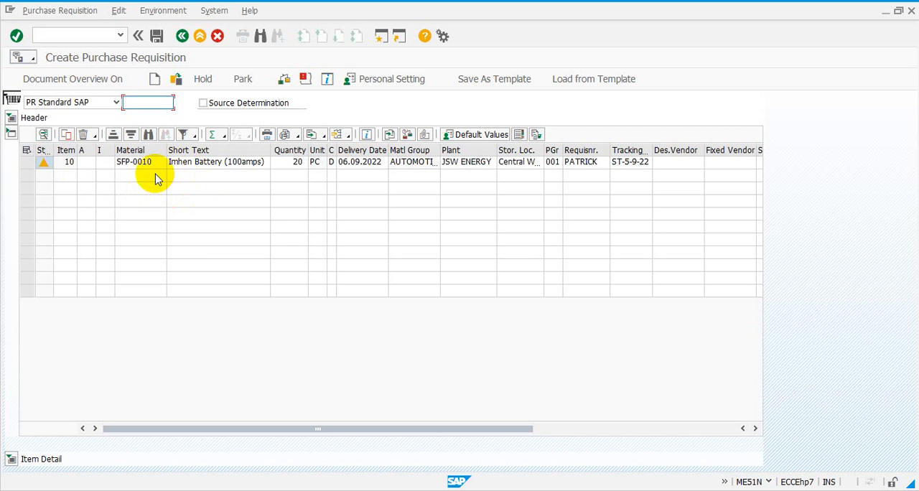
left_click(156, 178)
left_click(149, 190)
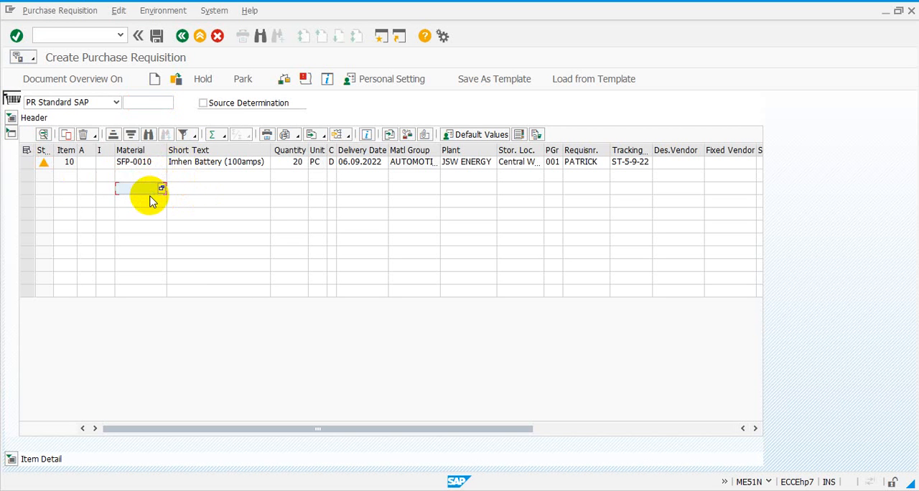
left_click(143, 201)
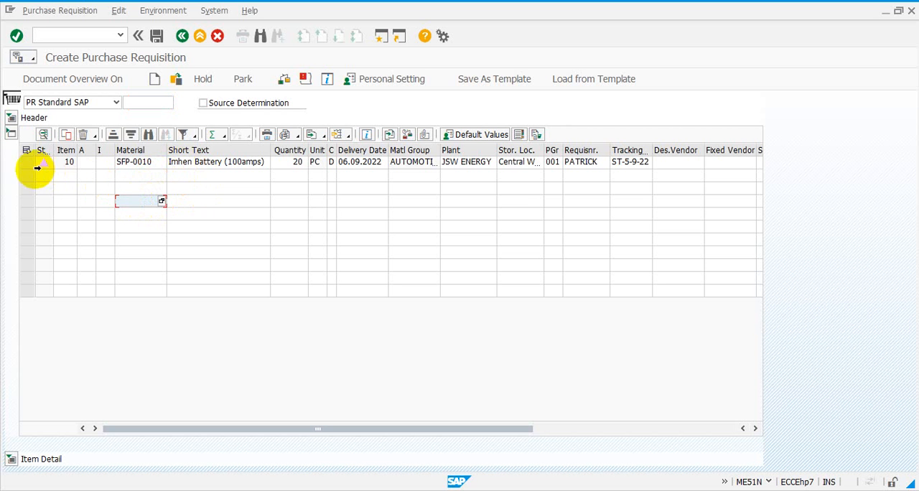
left_click(26, 165)
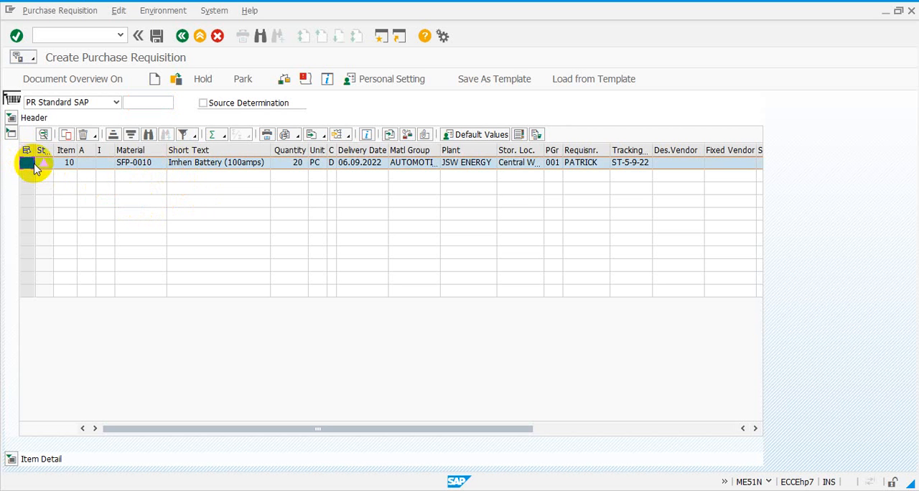
left_click(12, 459)
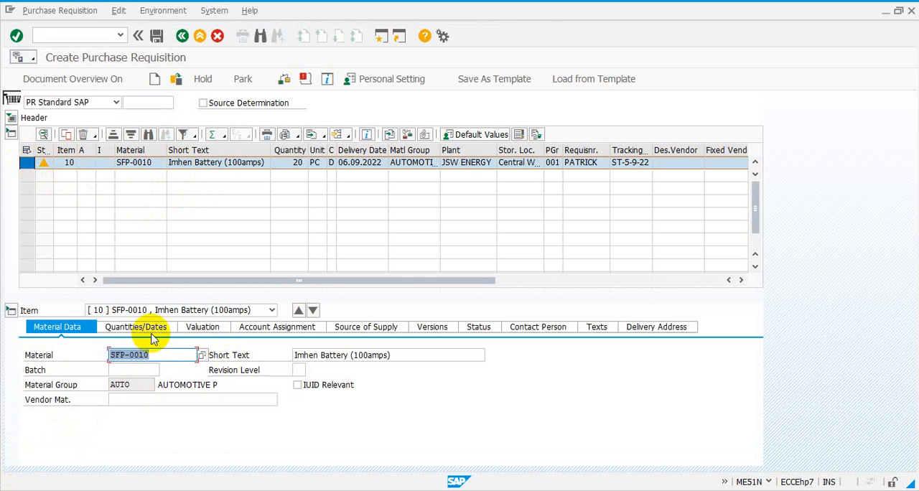
- Review item 10's valuation data and save the purchase requisition
left_click(194, 329)
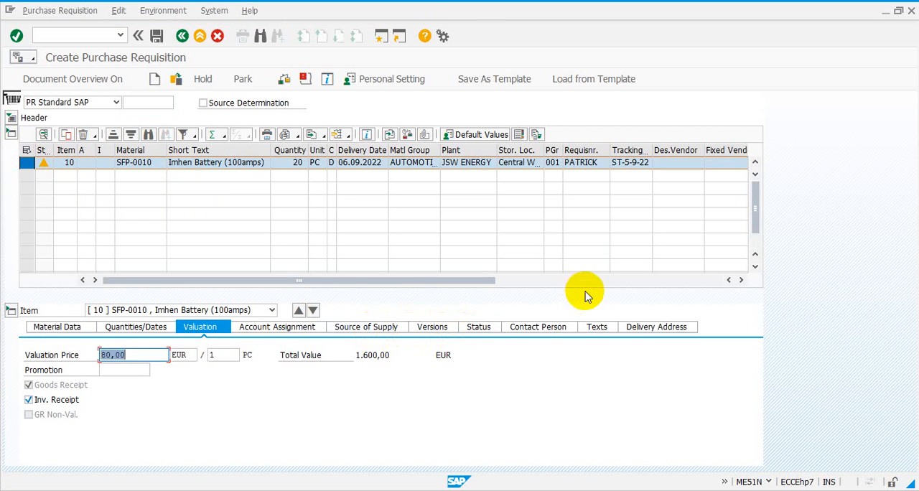
left_click(675, 163)
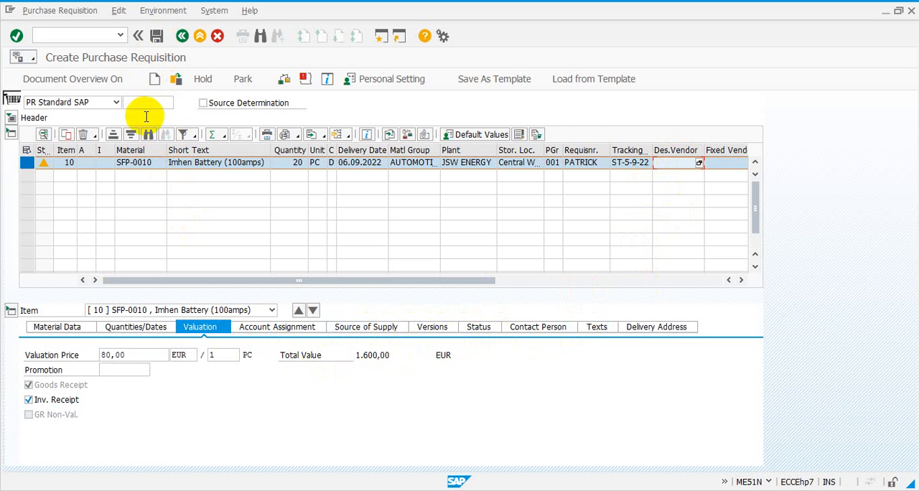
left_click(157, 38)
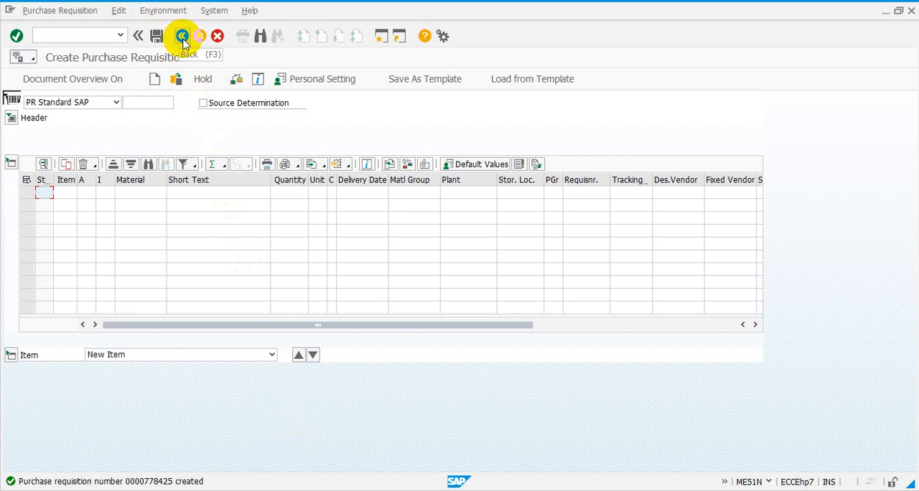
- Return to SAP Easy Access and collapse the Purchase Requisition, Purchasing and Materials Management folders
left_click(183, 38)
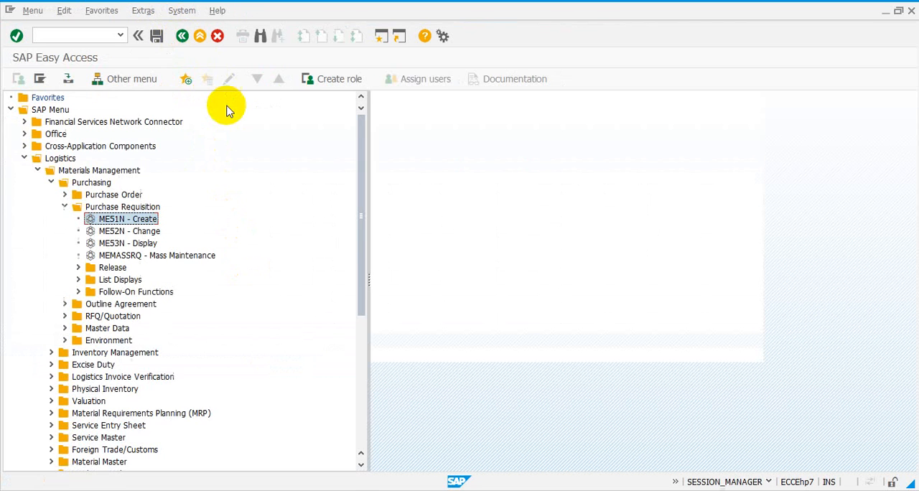
left_click(64, 207)
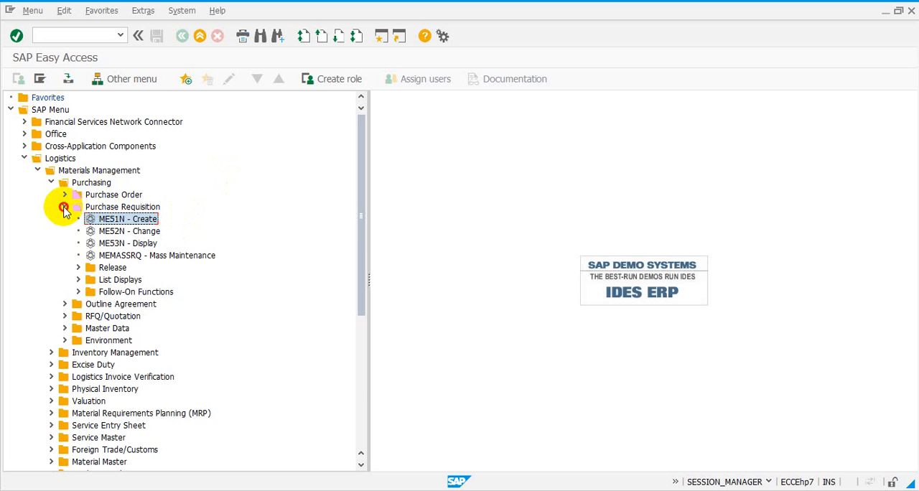
left_click(50, 181)
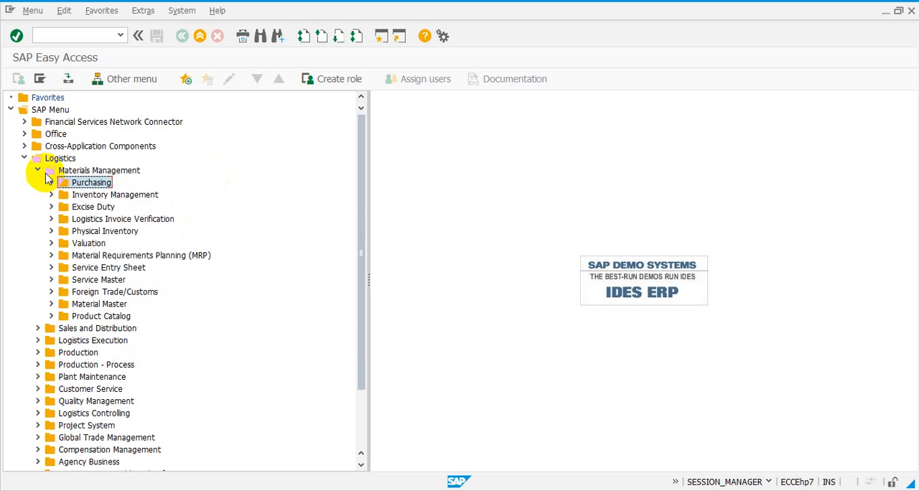
left_click(38, 171)
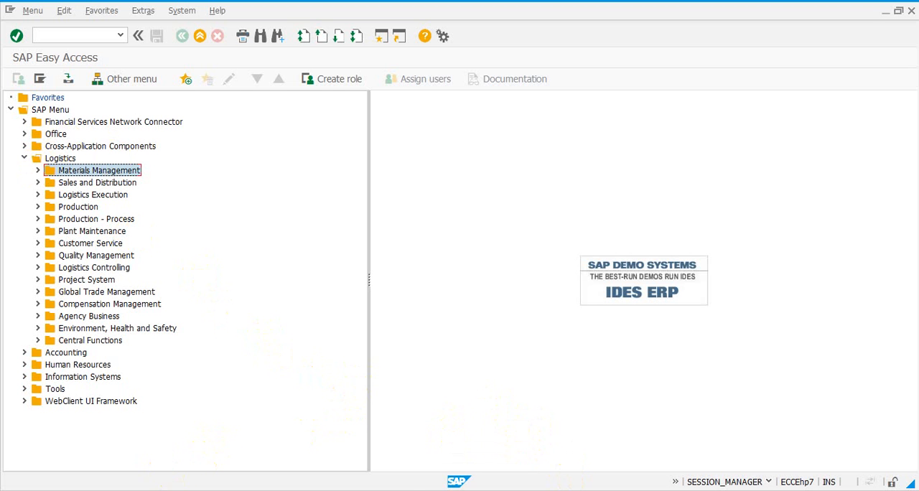
mouse_move(263, 490)
left_click(309, 465)
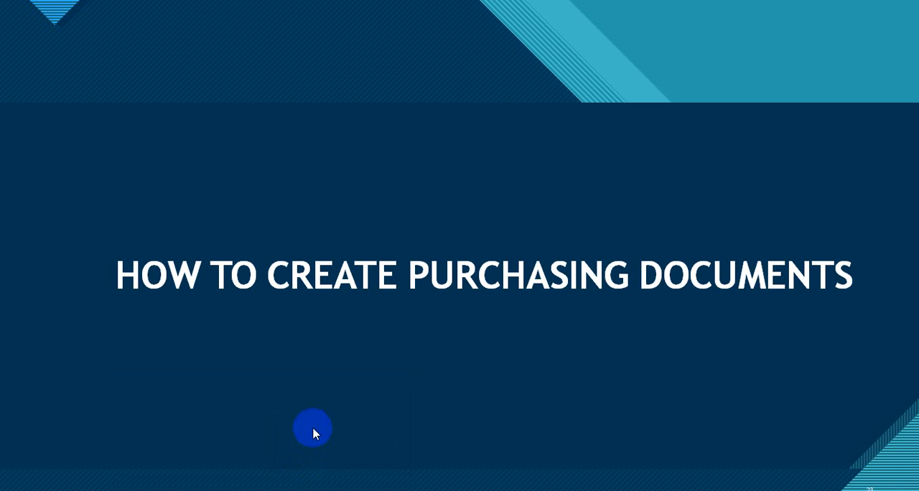
left_click(312, 431)
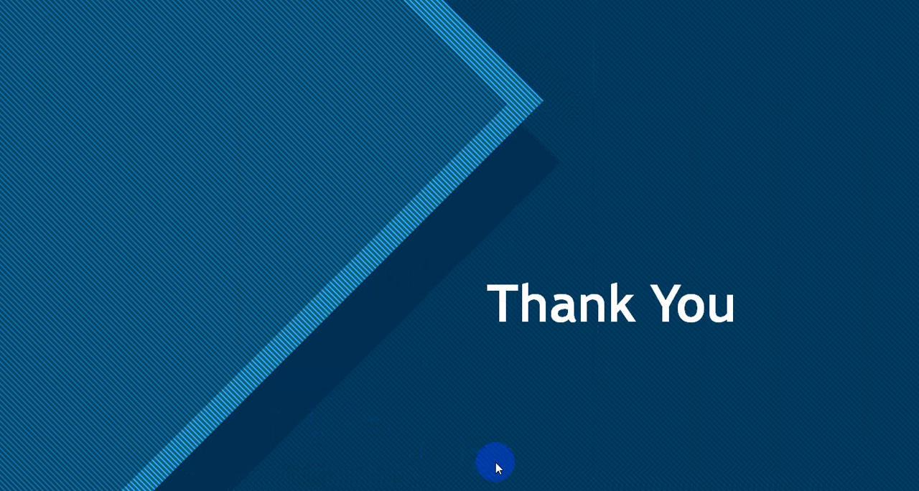